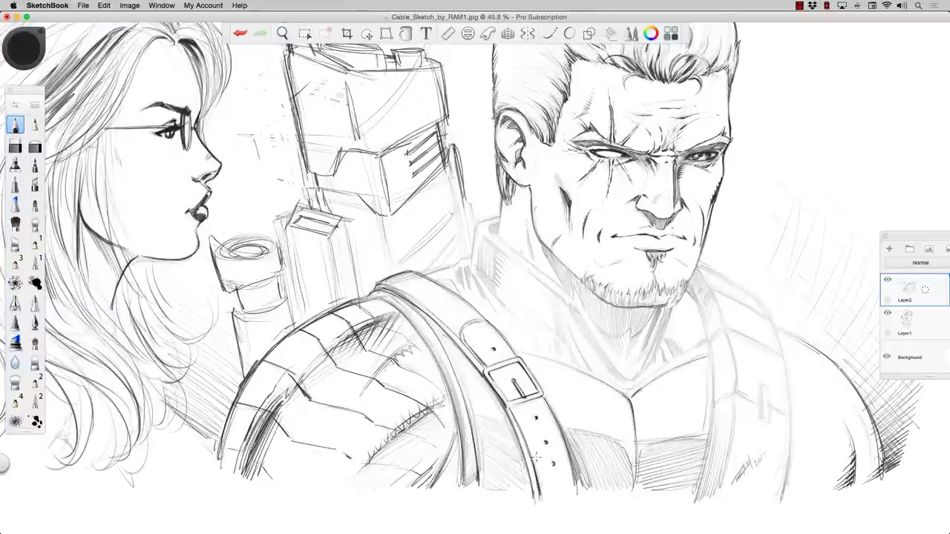
- Pencil darker edges on the man's jacket collar and shade under his chin, undoing the unwanted collar strokes
{"action": "left_click_drag", "start_coordinate": [495, 282], "coordinate": [525, 286]}
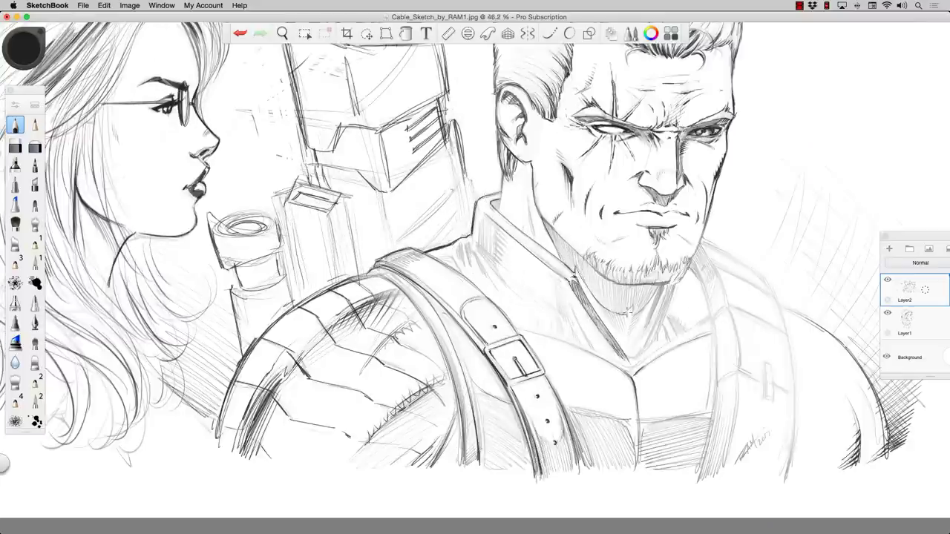
{"action": "left_click_drag", "start_coordinate": [627, 312], "coordinate": [593, 278]}
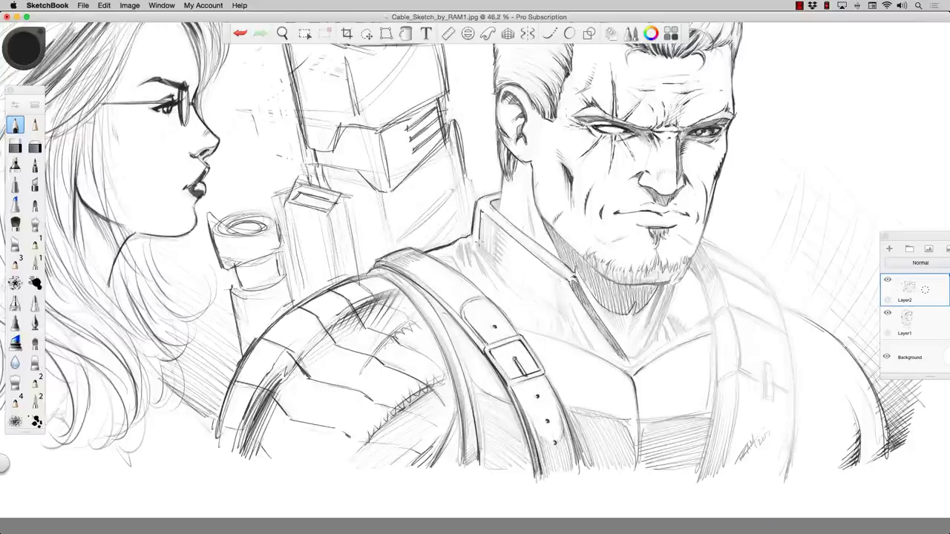
{"action": "left_click_drag", "start_coordinate": [520, 245], "coordinate": [474, 297]}
{"action": "key", "text": "super+z"}
{"action": "left_click_drag", "start_coordinate": [490, 263], "coordinate": [594, 338]}
{"action": "key", "text": "super+z"}
{"action": "left_click_drag", "start_coordinate": [490, 245], "coordinate": [579, 337]}
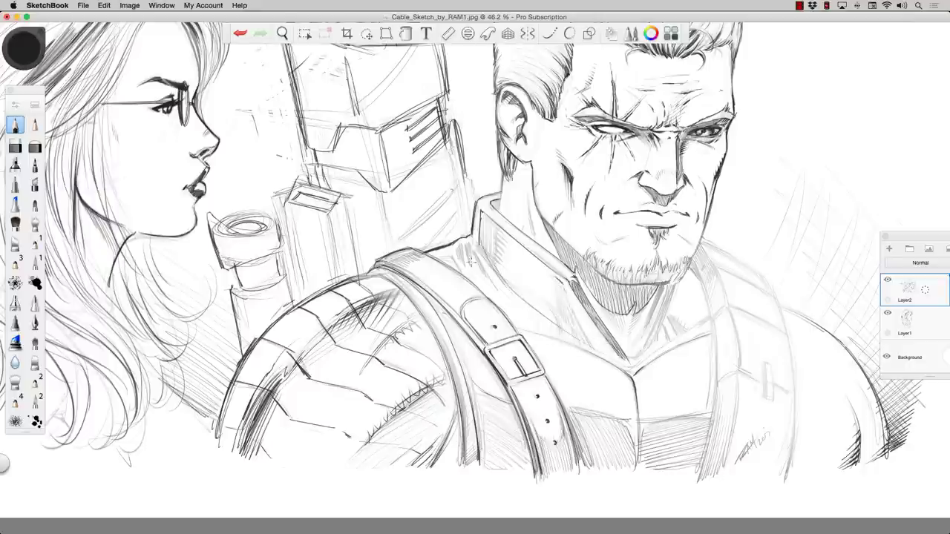
- Darken the collar's inner folds and the creases where the jacket meets the near shoulder
{"action": "left_click_drag", "start_coordinate": [497, 226], "coordinate": [475, 286]}
{"action": "key", "text": "super+z"}
{"action": "left_click_drag", "start_coordinate": [538, 316], "coordinate": [590, 349]}
{"action": "left_click_drag", "start_coordinate": [583, 300], "coordinate": [546, 345]}
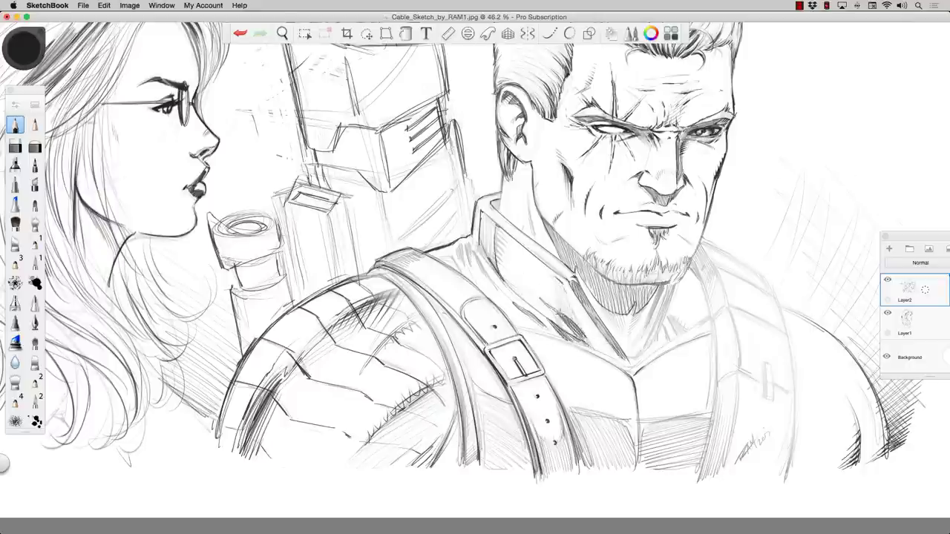
{"action": "left_click_drag", "start_coordinate": [575, 271], "coordinate": [547, 334]}
{"action": "mouse_move", "coordinate": [493, 214]}
{"action": "left_mouse_down"}
{"action": "mouse_move", "coordinate": [475, 267]}
{"action": "mouse_move", "coordinate": [438, 274]}
{"action": "mouse_move", "coordinate": [498, 313]}
{"action": "left_mouse_up"}
{"action": "key", "text": "Home"}
{"action": "scroll", "coordinate": [479, 273], "scroll_direction": "up", "scroll_amount": 3}
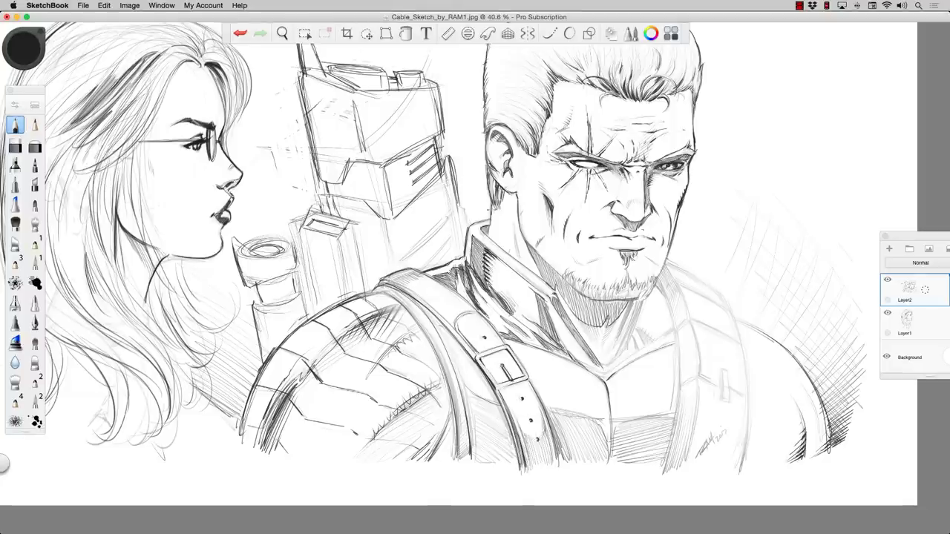
- Hatch shadows across the collar folds and along the edges of the buckled strap
{"action": "left_click_drag", "start_coordinate": [488, 300], "coordinate": [511, 335]}
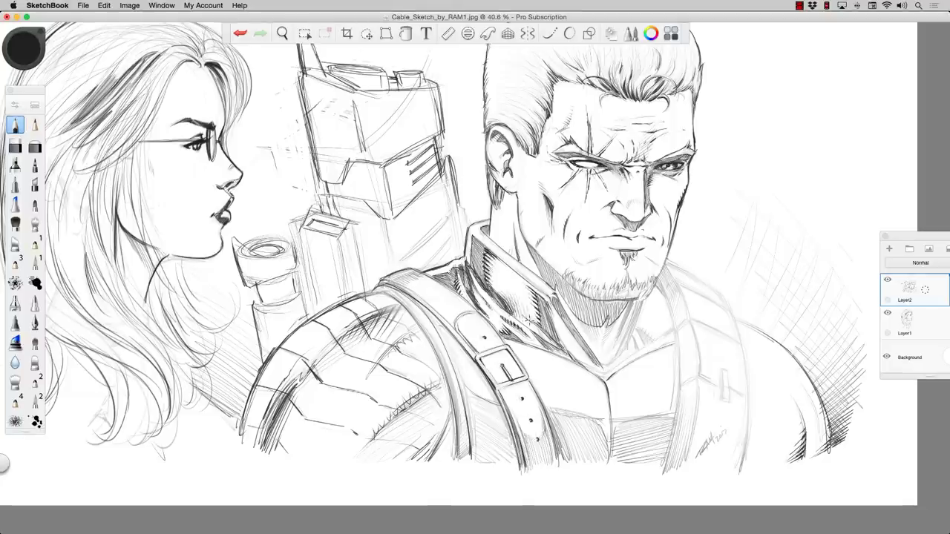
{"action": "left_click_drag", "start_coordinate": [593, 323], "coordinate": [558, 374]}
{"action": "left_click_drag", "start_coordinate": [513, 268], "coordinate": [489, 300]}
{"action": "left_click_drag", "start_coordinate": [451, 396], "coordinate": [472, 461]}
{"action": "left_click_drag", "start_coordinate": [435, 320], "coordinate": [441, 327]}
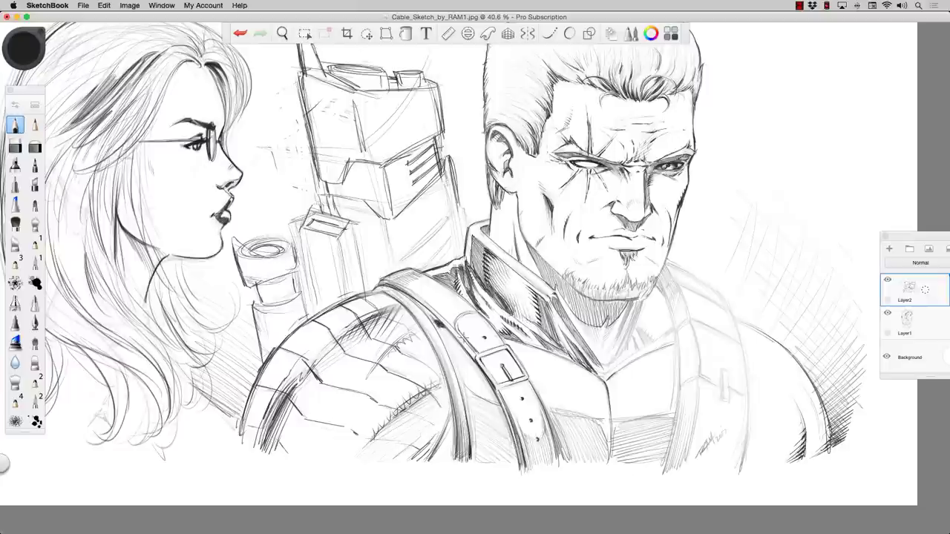
{"action": "left_click_drag", "start_coordinate": [549, 276], "coordinate": [522, 297]}
{"action": "left_click_drag", "start_coordinate": [569, 279], "coordinate": [540, 316]}
- Outline the chest panels and far strap edge, hatching the dark fabric beneath the chest seams
{"action": "left_click_drag", "start_coordinate": [449, 363], "coordinate": [493, 402]}
{"action": "left_click_drag", "start_coordinate": [546, 412], "coordinate": [611, 461]}
{"action": "left_click_drag", "start_coordinate": [460, 383], "coordinate": [510, 461]}
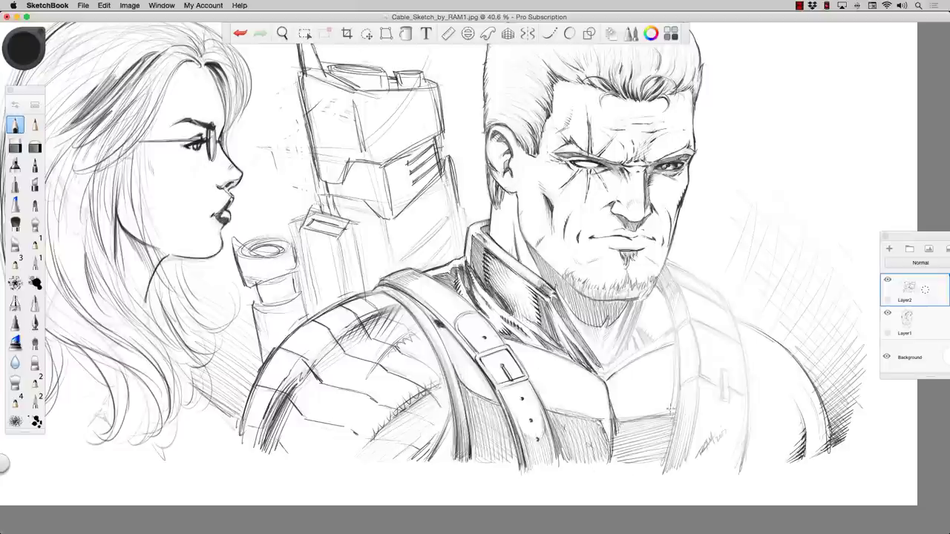
{"action": "left_click_drag", "start_coordinate": [672, 291], "coordinate": [666, 466]}
{"action": "mouse_move", "coordinate": [675, 330]}
{"action": "left_mouse_down"}
{"action": "mouse_move", "coordinate": [620, 369]}
{"action": "mouse_move", "coordinate": [672, 390]}
{"action": "left_mouse_up"}
{"action": "left_click_drag", "start_coordinate": [651, 354], "coordinate": [639, 408]}
{"action": "mouse_move", "coordinate": [622, 366]}
{"action": "left_mouse_down"}
{"action": "mouse_move", "coordinate": [607, 381]}
{"action": "mouse_move", "coordinate": [544, 378]}
{"action": "left_mouse_up"}
{"action": "left_click_drag", "start_coordinate": [639, 420], "coordinate": [616, 456]}
{"action": "left_click_drag", "start_coordinate": [675, 399], "coordinate": [651, 420]}
{"action": "left_click_drag", "start_coordinate": [457, 365], "coordinate": [476, 398]}
{"action": "left_click_drag", "start_coordinate": [478, 383], "coordinate": [497, 408]}
{"action": "left_click_drag", "start_coordinate": [583, 400], "coordinate": [546, 426]}
{"action": "left_click_drag", "start_coordinate": [671, 349], "coordinate": [642, 361]}
{"action": "left_click_drag", "start_coordinate": [589, 408], "coordinate": [579, 424]}
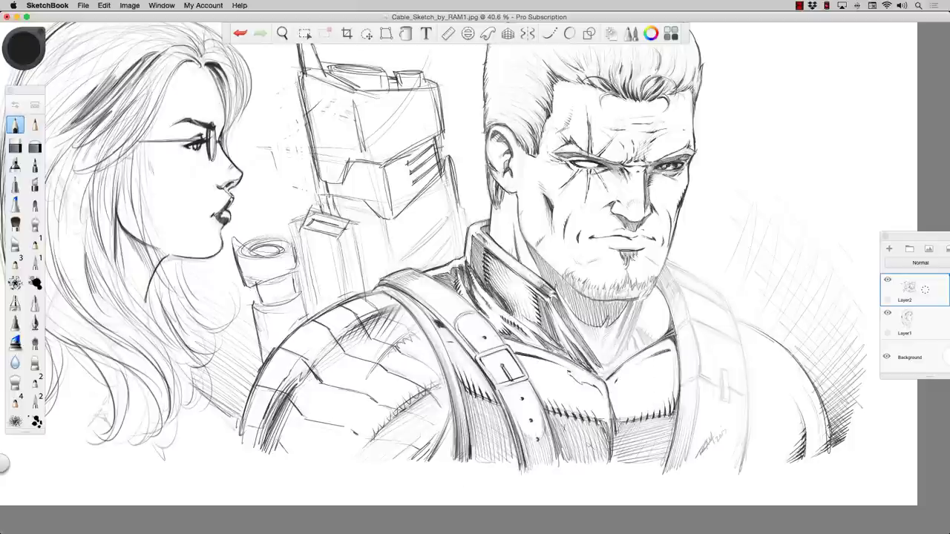
- Flip the canvas horizontally and define the segmented strap and pouch over the man's far shoulder
{"action": "left_click", "coordinate": [129, 5]}
{"action": "left_click", "coordinate": [155, 97]}
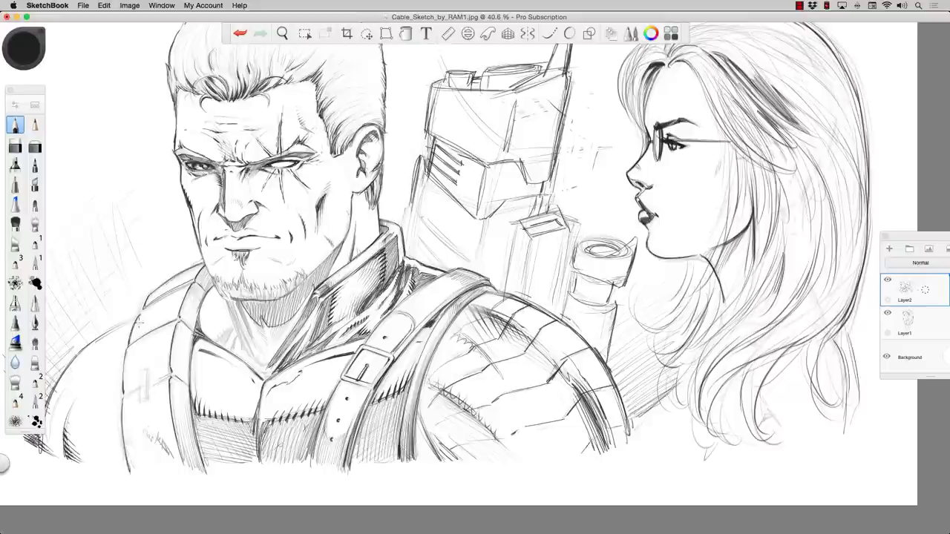
{"action": "left_click_drag", "start_coordinate": [161, 333], "coordinate": [166, 380]}
{"action": "mouse_move", "coordinate": [129, 472]}
{"action": "left_mouse_down"}
{"action": "mouse_move", "coordinate": [177, 452]}
{"action": "mouse_move", "coordinate": [130, 481]}
{"action": "left_mouse_up"}
{"action": "left_click_drag", "start_coordinate": [129, 473], "coordinate": [126, 365]}
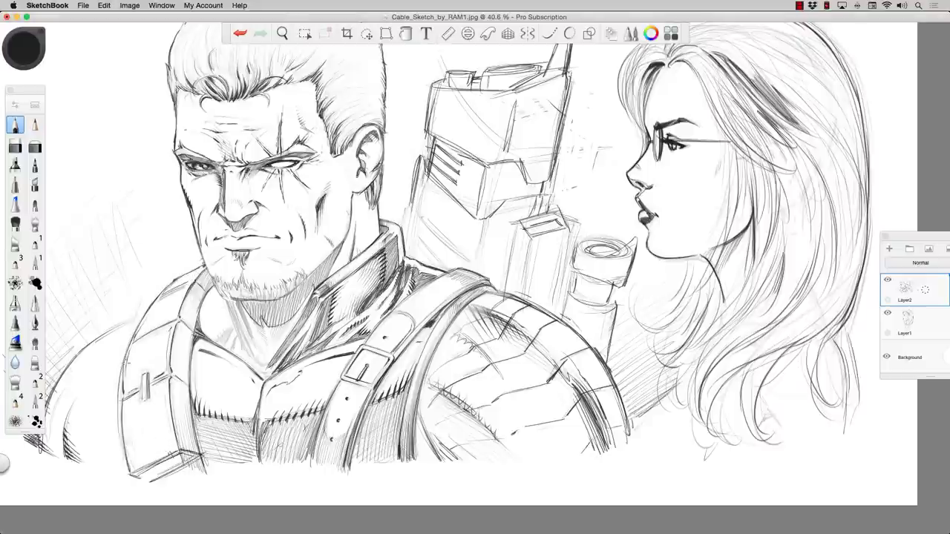
{"action": "left_click_drag", "start_coordinate": [130, 465], "coordinate": [157, 392]}
{"action": "left_click_drag", "start_coordinate": [161, 334], "coordinate": [147, 365]}
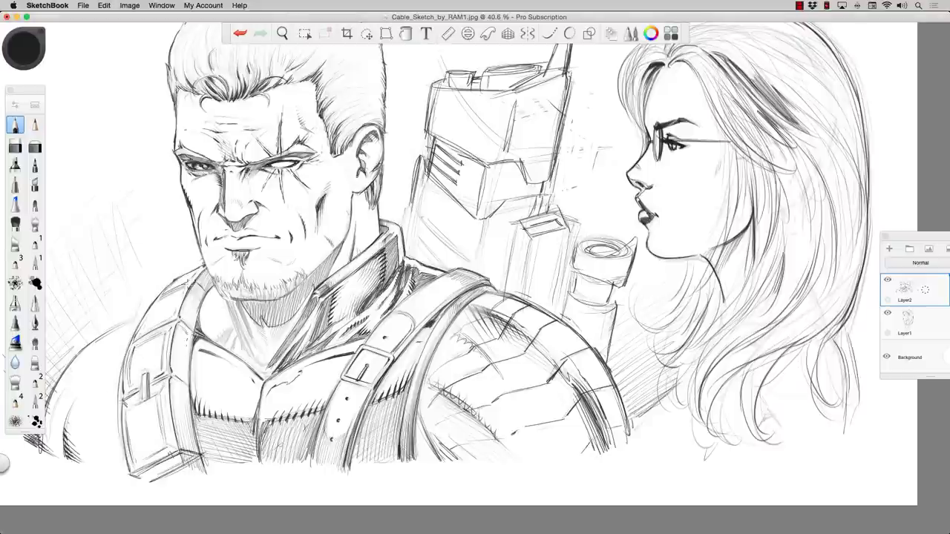
- Flip the canvas back and fade the man's face and hair lines with the soft eraser
{"action": "key", "text": "x"}
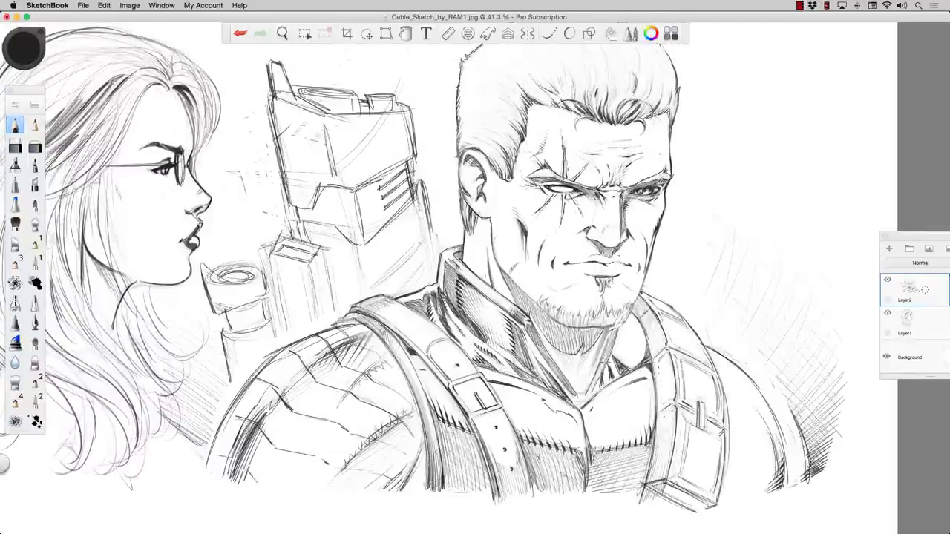
{"action": "scroll", "coordinate": [475, 282], "scroll_direction": "down", "scroll_amount": 3}
{"action": "scroll", "coordinate": [530, 90], "scroll_direction": "up", "scroll_amount": 4}
{"action": "key", "text": "e"}
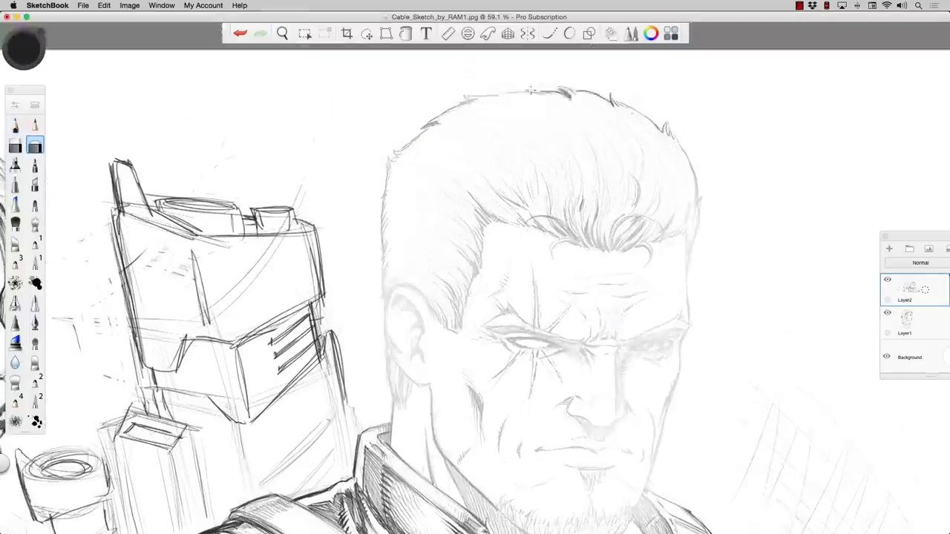
{"action": "scroll", "coordinate": [531, 90], "scroll_direction": "down", "scroll_amount": 3}
- Redraw the far side contour of the man's face and detail the shadowed eye with the pencil
{"action": "key", "text": "e"}
{"action": "left_click_drag", "start_coordinate": [673, 176], "coordinate": [678, 264]}
{"action": "left_click_drag", "start_coordinate": [656, 344], "coordinate": [624, 447]}
{"action": "left_click_drag", "start_coordinate": [546, 286], "coordinate": [491, 281]}
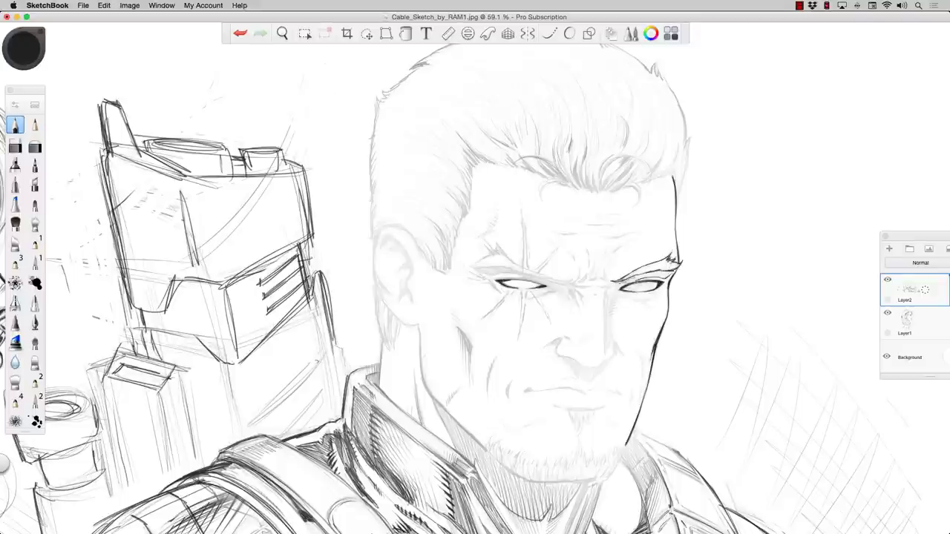
{"action": "left_click_drag", "start_coordinate": [673, 270], "coordinate": [620, 285]}
{"action": "mouse_move", "coordinate": [611, 286]}
{"action": "left_mouse_down"}
{"action": "mouse_move", "coordinate": [658, 282]}
{"action": "mouse_move", "coordinate": [662, 294]}
{"action": "mouse_move", "coordinate": [611, 343]}
{"action": "left_mouse_up"}
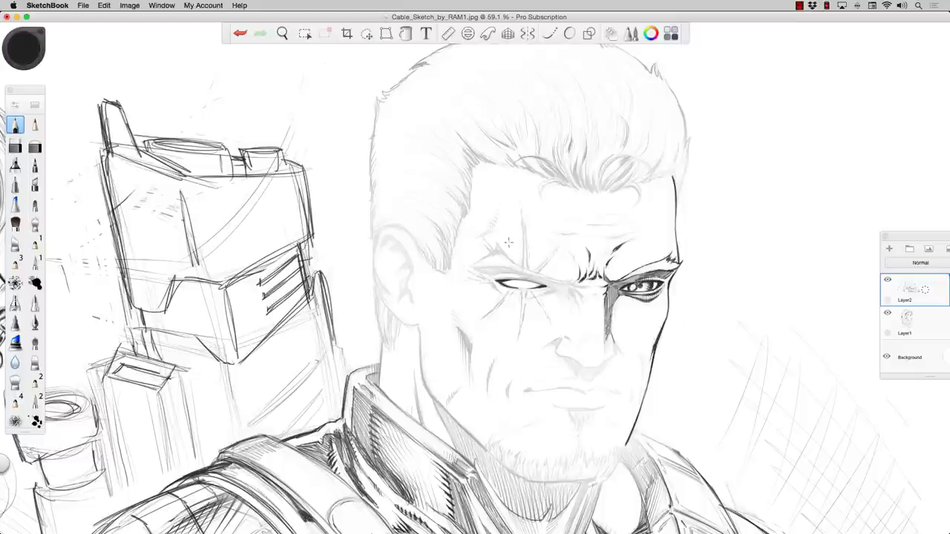
- Redraw the brow, eyelids and forehead scars around the man's blank white eye
{"action": "left_click_drag", "start_coordinate": [509, 258], "coordinate": [571, 282]}
{"action": "left_click_drag", "start_coordinate": [520, 205], "coordinate": [528, 267]}
{"action": "left_click_drag", "start_coordinate": [564, 236], "coordinate": [535, 274]}
{"action": "left_click_drag", "start_coordinate": [470, 227], "coordinate": [576, 288]}
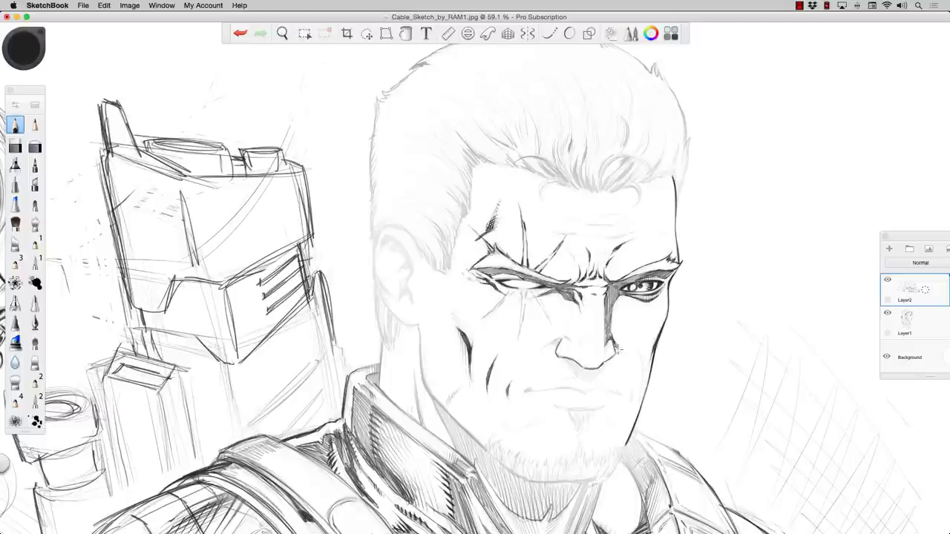
- Define the man's nose, mouth and chin beard, and extend the scar lines below the blank eye
{"action": "left_click_drag", "start_coordinate": [564, 360], "coordinate": [616, 377]}
{"action": "scroll", "coordinate": [474, 282], "scroll_direction": "down", "scroll_amount": 5}
{"action": "scroll", "coordinate": [475, 282], "scroll_direction": "up", "scroll_amount": 5}
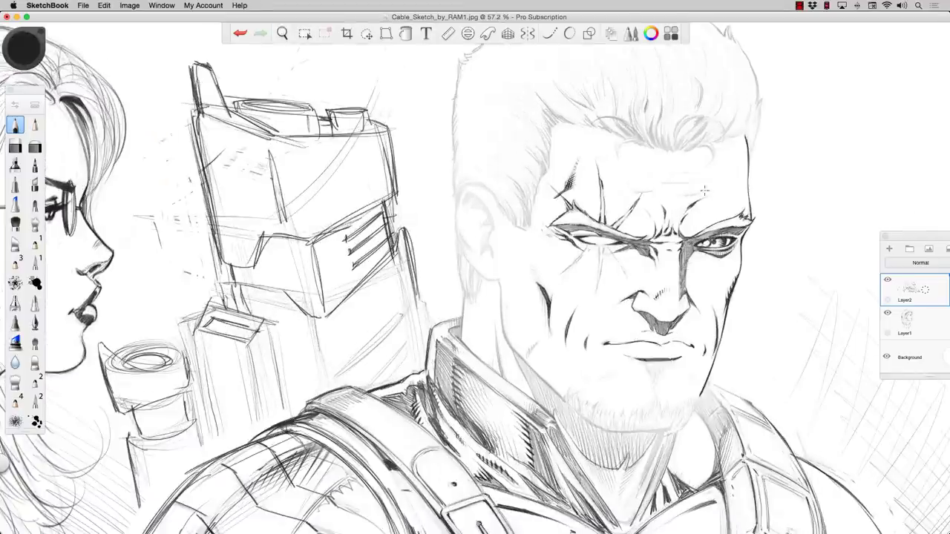
{"action": "left_click_drag", "start_coordinate": [602, 244], "coordinate": [598, 301]}
{"action": "left_click_drag", "start_coordinate": [591, 244], "coordinate": [555, 276]}
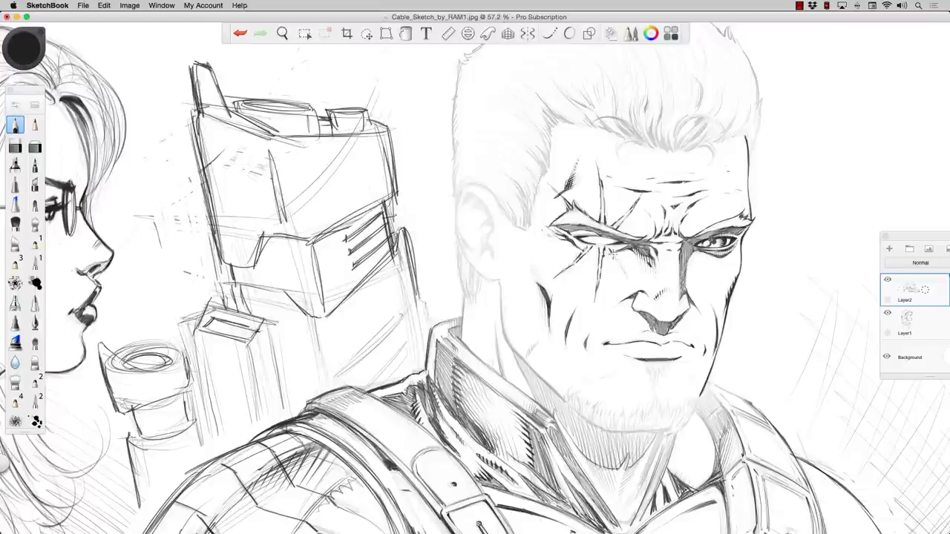
{"action": "mouse_move", "coordinate": [616, 407]}
{"action": "left_mouse_down"}
{"action": "mouse_move", "coordinate": [659, 399]}
{"action": "mouse_move", "coordinate": [690, 420]}
{"action": "left_mouse_up"}
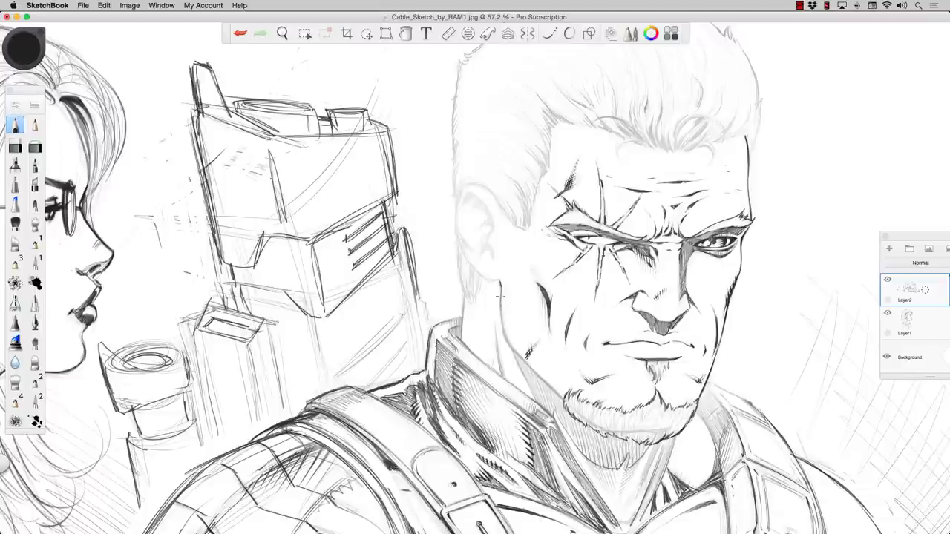
- Redraw the near jawline, cheek hollow, ear and sideburn, and outline the neck
{"action": "left_click_drag", "start_coordinate": [499, 297], "coordinate": [523, 363]}
{"action": "left_click_drag", "start_coordinate": [539, 286], "coordinate": [549, 327]}
{"action": "left_click_drag", "start_coordinate": [534, 279], "coordinate": [546, 288]}
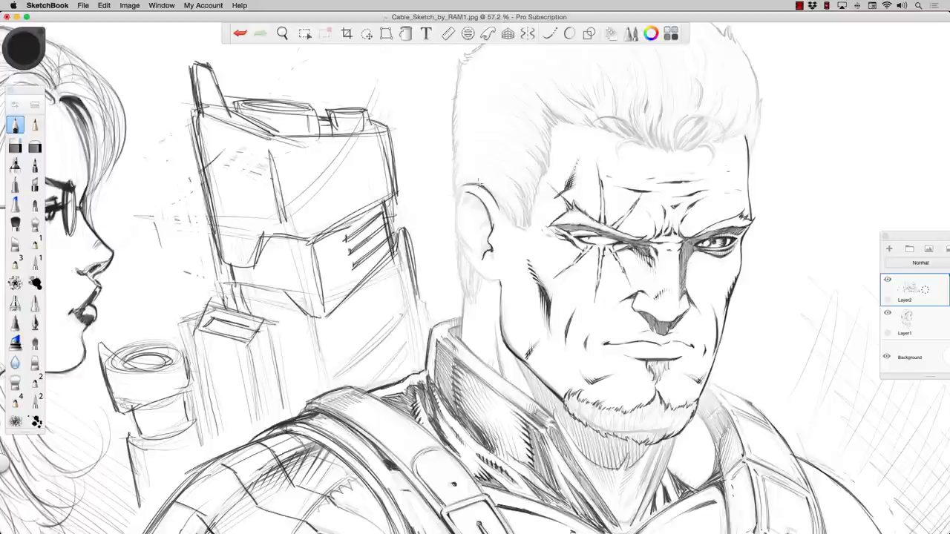
{"action": "mouse_move", "coordinate": [458, 248]}
{"action": "left_mouse_down"}
{"action": "mouse_move", "coordinate": [475, 300]}
{"action": "mouse_move", "coordinate": [607, 358]}
{"action": "left_mouse_up"}
{"action": "left_click_drag", "start_coordinate": [445, 362], "coordinate": [519, 437]}
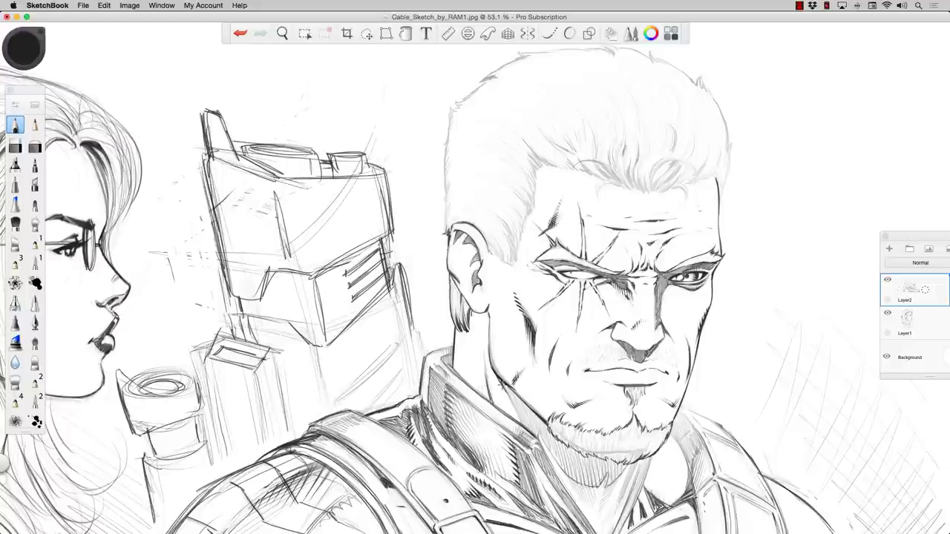
- Shade the underside of the man's jaw and neck, and darken the back of the collar
{"action": "left_click_drag", "start_coordinate": [505, 382], "coordinate": [616, 486]}
{"action": "mouse_move", "coordinate": [526, 423]}
{"action": "left_mouse_down"}
{"action": "mouse_move", "coordinate": [623, 482]}
{"action": "mouse_move", "coordinate": [629, 454]}
{"action": "left_mouse_up"}
{"action": "left_click_drag", "start_coordinate": [429, 365], "coordinate": [448, 404]}
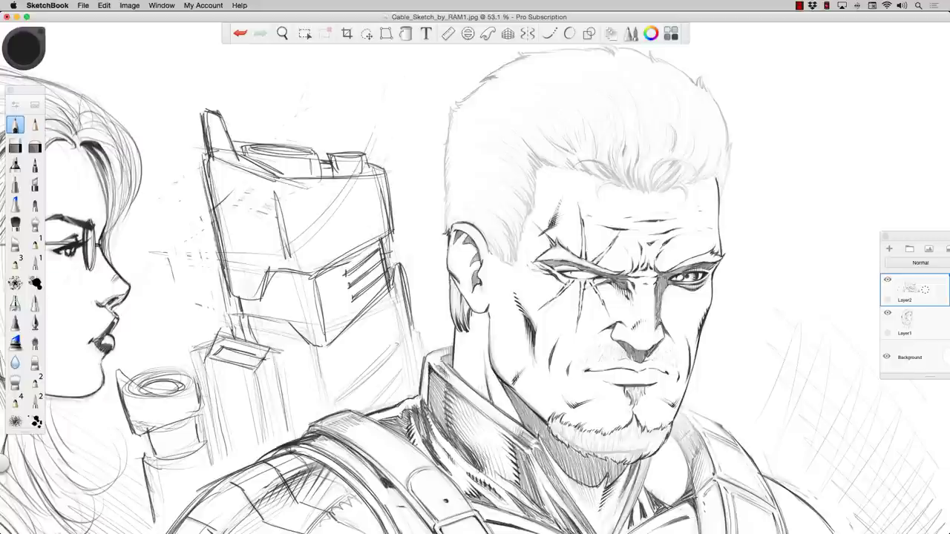
- Redraw the back outline of the man's hair and the hairline at his temple, and shade beside the nose
{"action": "mouse_move", "coordinate": [445, 226]}
{"action": "left_mouse_down"}
{"action": "mouse_move", "coordinate": [446, 162]}
{"action": "mouse_move", "coordinate": [519, 58]}
{"action": "left_mouse_up"}
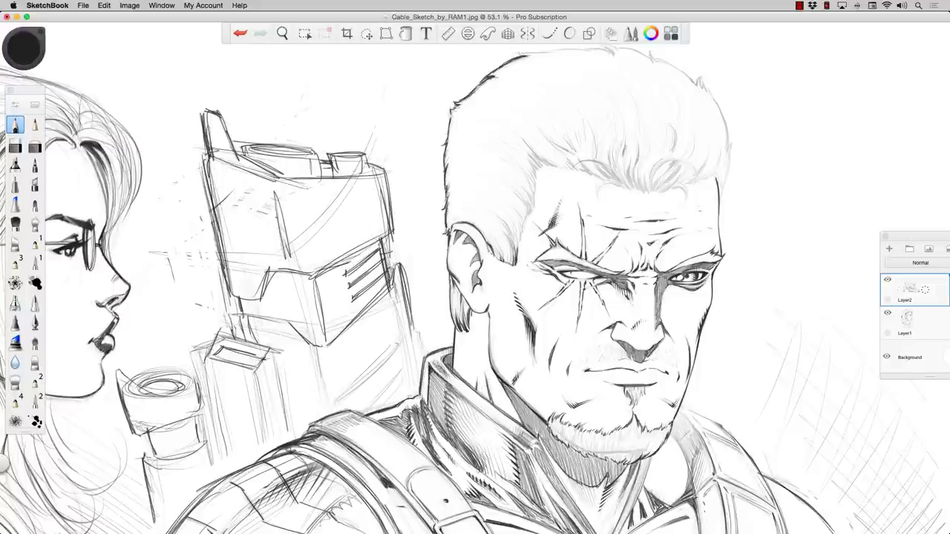
{"action": "left_click_drag", "start_coordinate": [520, 245], "coordinate": [601, 148]}
{"action": "left_click_drag", "start_coordinate": [673, 282], "coordinate": [658, 306]}
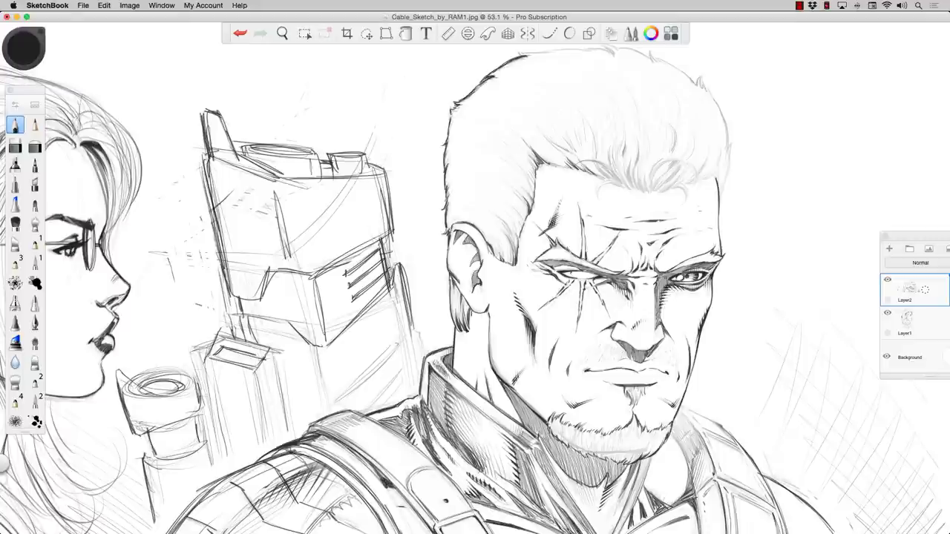
{"action": "scroll", "coordinate": [657, 153], "scroll_direction": "down", "scroll_amount": 3}
{"action": "scroll", "coordinate": [658, 152], "scroll_direction": "up", "scroll_amount": 3}
- Pencil the tousled front locks and finish the spiky outline and strands of the man's hair
{"action": "mouse_move", "coordinate": [668, 156]}
{"action": "left_mouse_down"}
{"action": "mouse_move", "coordinate": [703, 213]}
{"action": "mouse_move", "coordinate": [742, 174]}
{"action": "left_mouse_up"}
{"action": "left_click_drag", "start_coordinate": [651, 224], "coordinate": [666, 167]}
{"action": "mouse_move", "coordinate": [712, 223]}
{"action": "left_mouse_down"}
{"action": "mouse_move", "coordinate": [694, 197]}
{"action": "mouse_move", "coordinate": [660, 184]}
{"action": "left_mouse_up"}
{"action": "mouse_move", "coordinate": [530, 297]}
{"action": "left_mouse_down"}
{"action": "mouse_move", "coordinate": [514, 246]}
{"action": "mouse_move", "coordinate": [564, 170]}
{"action": "left_mouse_up"}
{"action": "left_click_drag", "start_coordinate": [602, 192], "coordinate": [592, 147]}
{"action": "mouse_move", "coordinate": [629, 215]}
{"action": "left_mouse_down"}
{"action": "mouse_move", "coordinate": [622, 198]}
{"action": "mouse_move", "coordinate": [645, 161]}
{"action": "left_mouse_up"}
{"action": "left_click_drag", "start_coordinate": [660, 186], "coordinate": [656, 156]}
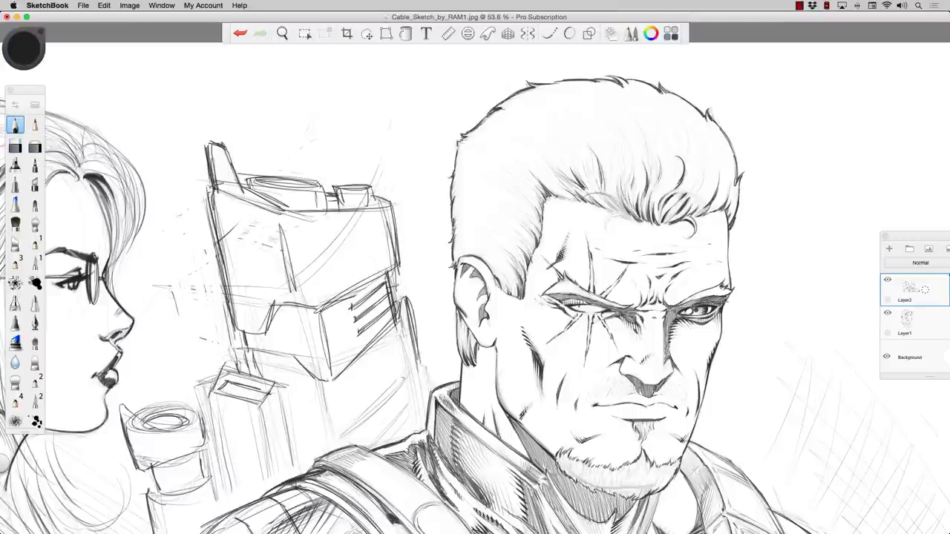
{"action": "scroll", "coordinate": [607, 121], "scroll_direction": "down", "scroll_amount": 3}
{"action": "left_click_drag", "start_coordinate": [473, 175], "coordinate": [475, 149]}
{"action": "left_click_drag", "start_coordinate": [530, 92], "coordinate": [621, 104]}
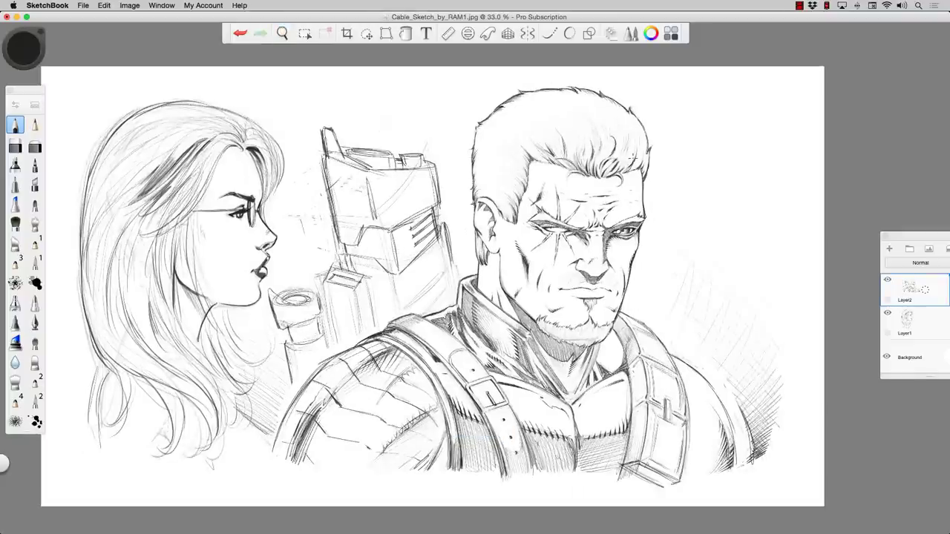
- Shade the far side of the collar and shoulder, and hatch a background shadow behind the arm
{"action": "scroll", "coordinate": [562, 321], "scroll_direction": "up", "scroll_amount": 3}
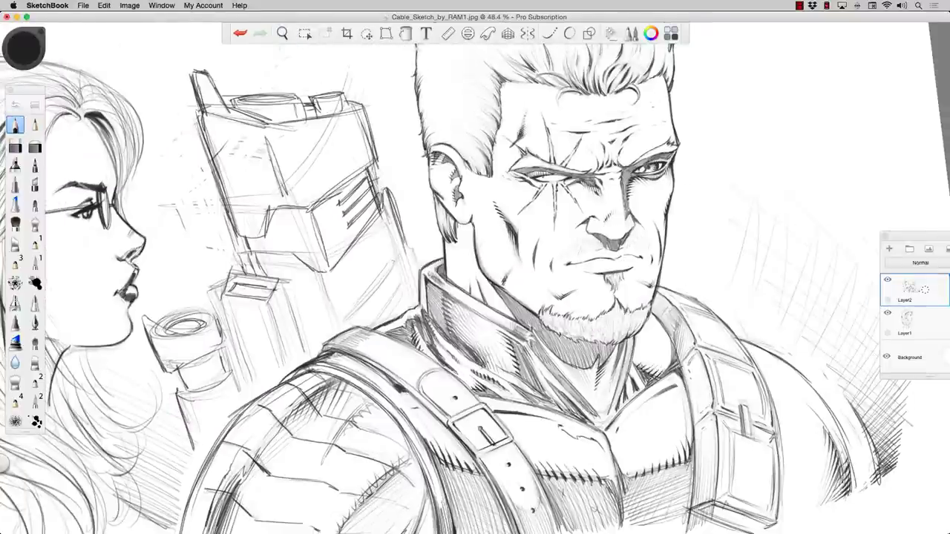
{"action": "left_click_drag", "start_coordinate": [654, 295], "coordinate": [681, 365]}
{"action": "left_click_drag", "start_coordinate": [684, 312], "coordinate": [743, 357]}
{"action": "left_click_drag", "start_coordinate": [845, 466], "coordinate": [785, 521]}
{"action": "left_click_drag", "start_coordinate": [804, 379], "coordinate": [853, 490]}
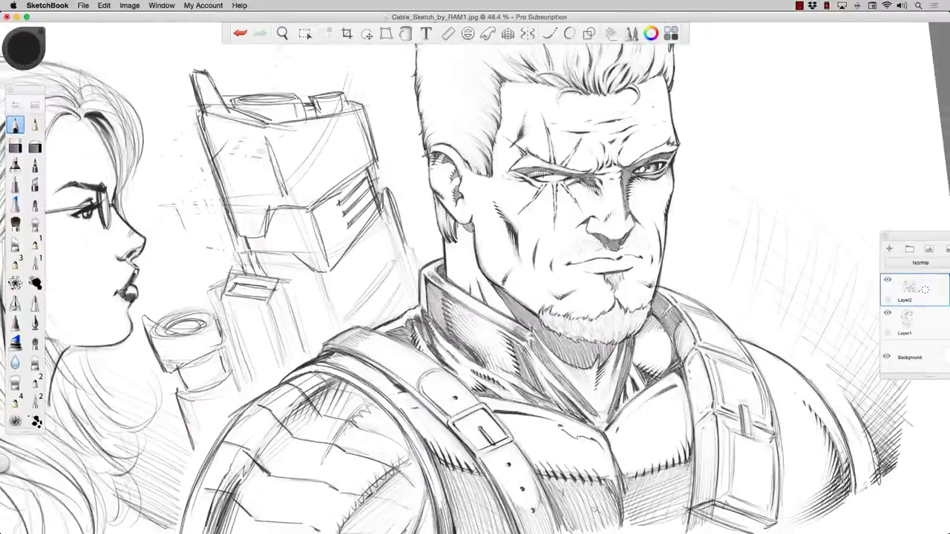
{"action": "scroll", "coordinate": [475, 281], "scroll_direction": "down", "scroll_amount": 2}
{"action": "left_click_drag", "start_coordinate": [824, 460], "coordinate": [833, 354]}
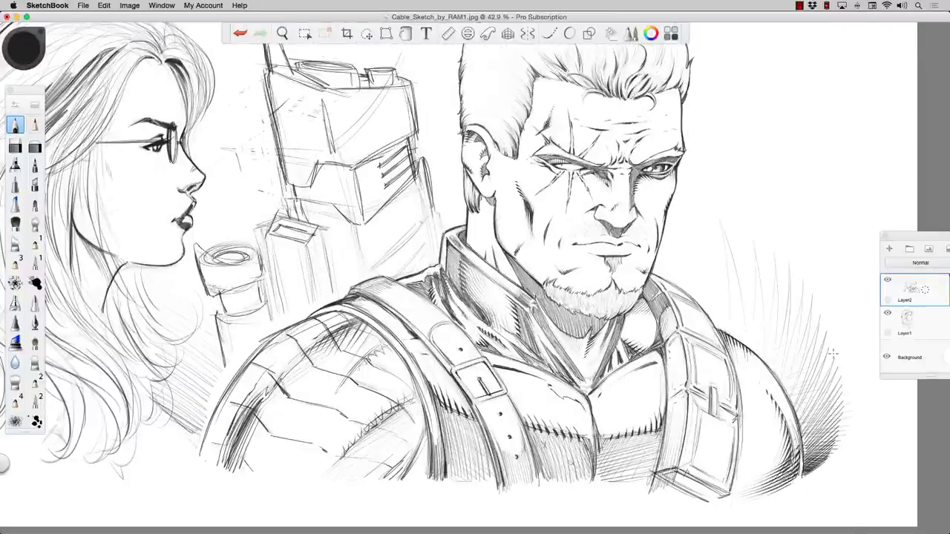
- Duplicate Layer2, hide the original, and fade the clothing and gun lines on the copy with the eraser
{"action": "key", "text": "super+d"}
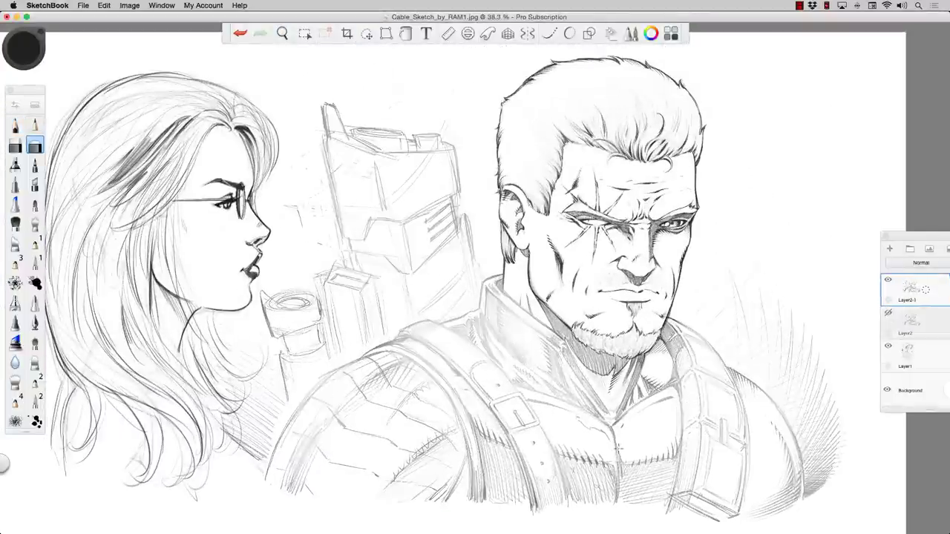
{"action": "scroll", "coordinate": [446, 260], "scroll_direction": "up", "scroll_amount": 2}
- Redraw the near shoulder's outline, segmented sleeve bands and strap edge with clean pencil lines
{"action": "left_click", "coordinate": [15, 124]}
{"action": "mouse_move", "coordinate": [401, 267]}
{"action": "left_mouse_down"}
{"action": "mouse_move", "coordinate": [482, 467]}
{"action": "mouse_move", "coordinate": [223, 416]}
{"action": "mouse_move", "coordinate": [445, 371]}
{"action": "mouse_move", "coordinate": [285, 421]}
{"action": "mouse_move", "coordinate": [475, 475]}
{"action": "mouse_move", "coordinate": [445, 230]}
{"action": "mouse_move", "coordinate": [475, 185]}
{"action": "left_mouse_up"}
{"action": "scroll", "coordinate": [358, 279], "scroll_direction": "down", "scroll_amount": 6}
{"action": "scroll", "coordinate": [358, 279], "scroll_direction": "up", "scroll_amount": 2}
{"action": "mouse_move", "coordinate": [438, 342]}
{"action": "left_mouse_down"}
{"action": "mouse_move", "coordinate": [512, 431]}
{"action": "mouse_move", "coordinate": [471, 318]}
{"action": "left_mouse_up"}
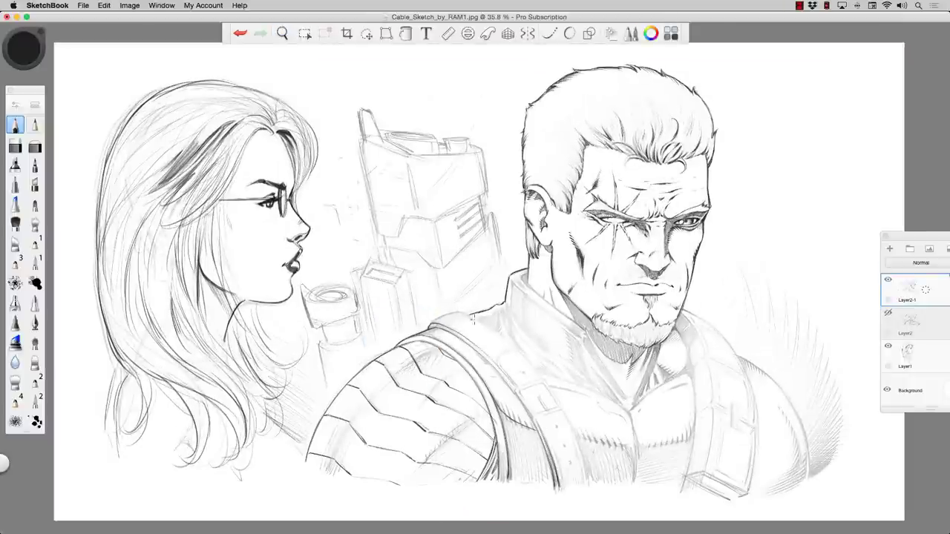
- Redraw the far strap and pouch edges, the buckled strap's end and the jacket folds below the collar
{"action": "mouse_move", "coordinate": [549, 385]}
{"action": "left_mouse_down"}
{"action": "mouse_move", "coordinate": [630, 386]}
{"action": "mouse_move", "coordinate": [694, 326]}
{"action": "mouse_move", "coordinate": [749, 489]}
{"action": "left_mouse_up"}
{"action": "scroll", "coordinate": [507, 352], "scroll_direction": "up", "scroll_amount": 2}
{"action": "mouse_move", "coordinate": [482, 293]}
{"action": "left_mouse_down"}
{"action": "mouse_move", "coordinate": [509, 319]}
{"action": "mouse_move", "coordinate": [534, 267]}
{"action": "mouse_move", "coordinate": [564, 334]}
{"action": "mouse_move", "coordinate": [497, 304]}
{"action": "mouse_move", "coordinate": [529, 337]}
{"action": "mouse_move", "coordinate": [556, 334]}
{"action": "left_mouse_up"}
{"action": "mouse_move", "coordinate": [596, 368]}
{"action": "left_mouse_down"}
{"action": "mouse_move", "coordinate": [610, 356]}
{"action": "mouse_move", "coordinate": [604, 326]}
{"action": "mouse_move", "coordinate": [631, 371]}
{"action": "mouse_move", "coordinate": [658, 387]}
{"action": "left_mouse_up"}
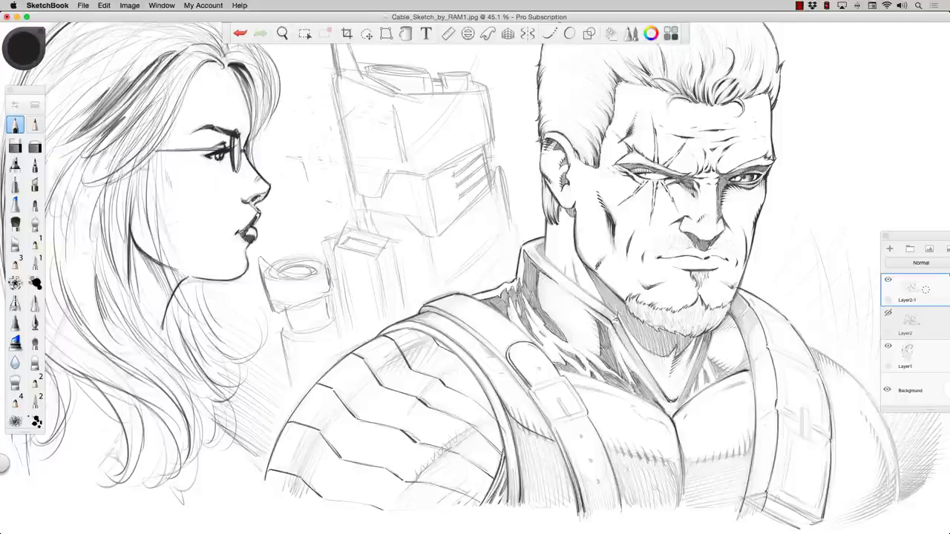
- Darken the hatching inside the collar opening and along the neck and jaw below the beard
{"action": "left_click_drag", "start_coordinate": [613, 317], "coordinate": [637, 360]}
{"action": "left_click_drag", "start_coordinate": [628, 342], "coordinate": [663, 401]}
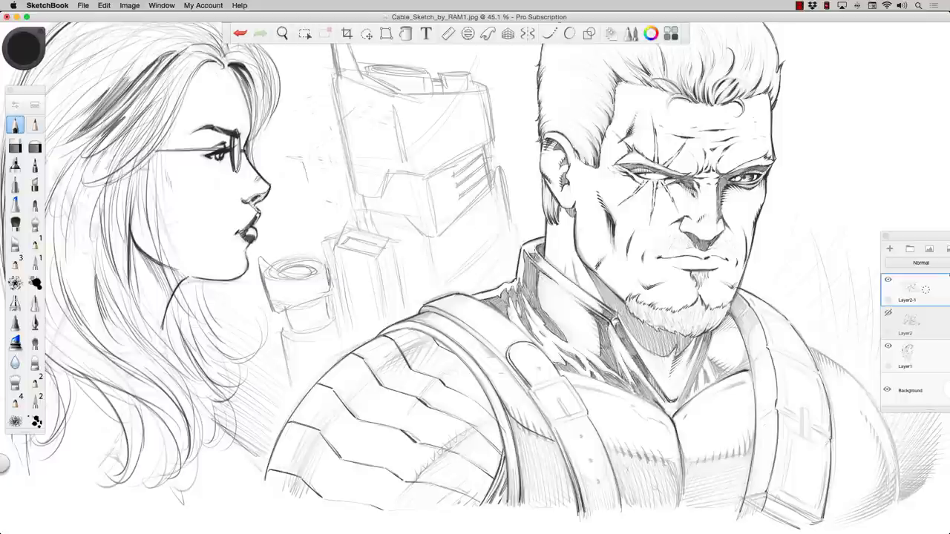
{"action": "left_click_drag", "start_coordinate": [687, 335], "coordinate": [709, 395]}
{"action": "left_click_drag", "start_coordinate": [590, 274], "coordinate": [630, 327]}
{"action": "left_click_drag", "start_coordinate": [635, 319], "coordinate": [688, 329]}
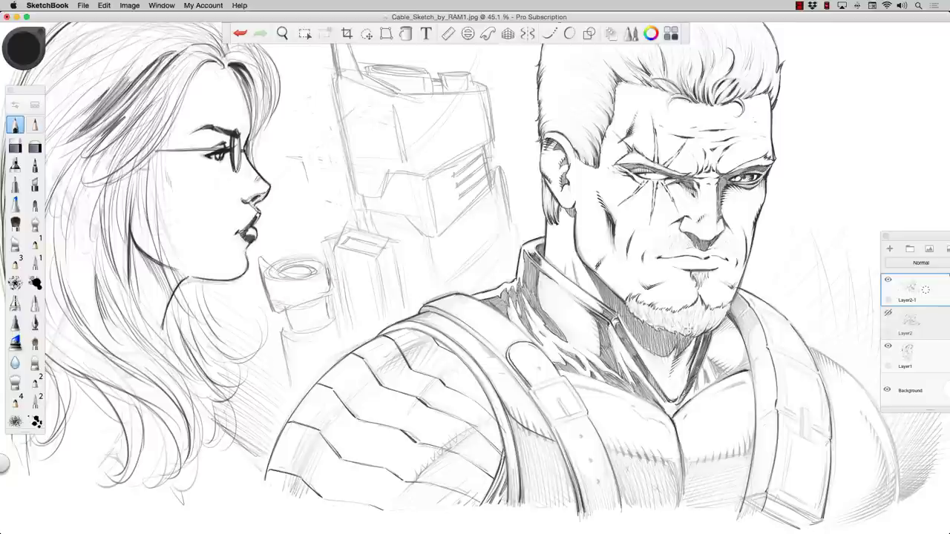
- Hatch the vest shadow beneath the buckled strap and darken the strap edges beside the near arm
{"action": "scroll", "coordinate": [524, 472], "scroll_direction": "up", "scroll_amount": 2}
{"action": "left_click_drag", "start_coordinate": [524, 371], "coordinate": [493, 413]}
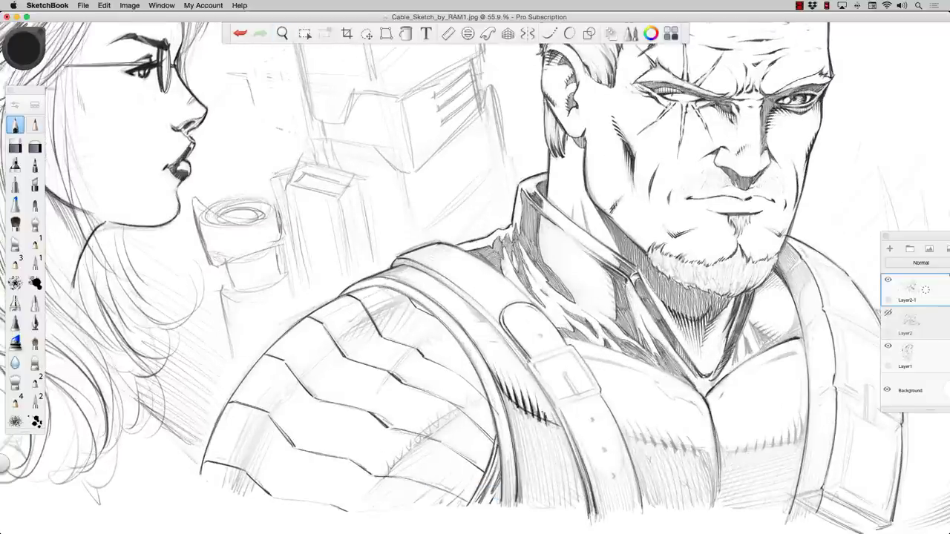
{"action": "left_click_drag", "start_coordinate": [549, 405], "coordinate": [514, 442]}
{"action": "left_click_drag", "start_coordinate": [572, 437], "coordinate": [519, 506]}
{"action": "left_click_drag", "start_coordinate": [460, 293], "coordinate": [379, 353]}
{"action": "left_click_drag", "start_coordinate": [490, 349], "coordinate": [462, 400]}
{"action": "mouse_move", "coordinate": [513, 424]}
{"action": "left_mouse_down"}
{"action": "mouse_move", "coordinate": [493, 508]}
{"action": "mouse_move", "coordinate": [503, 507]}
{"action": "left_mouse_up"}
- Redraw the strap's buckle, prong, punched holes and rounded end, and shade the vest alongside it
{"action": "left_click", "coordinate": [592, 421]}
{"action": "left_click_drag", "start_coordinate": [594, 433], "coordinate": [586, 512]}
{"action": "mouse_move", "coordinate": [622, 441]}
{"action": "left_mouse_down"}
{"action": "mouse_move", "coordinate": [638, 509]}
{"action": "mouse_move", "coordinate": [631, 520]}
{"action": "left_mouse_up"}
{"action": "left_click_drag", "start_coordinate": [599, 394], "coordinate": [564, 405]}
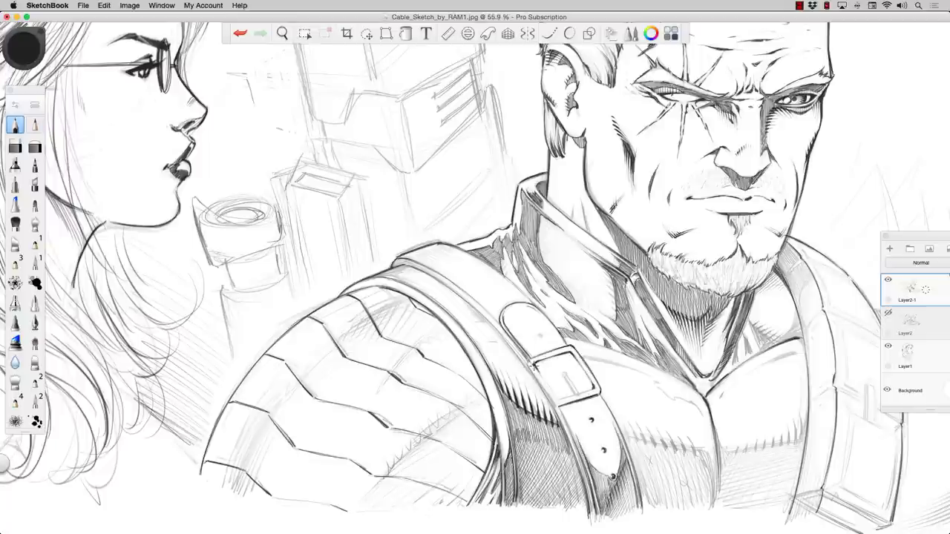
{"action": "left_click_drag", "start_coordinate": [528, 357], "coordinate": [547, 374]}
{"action": "left_click_drag", "start_coordinate": [555, 393], "coordinate": [568, 405]}
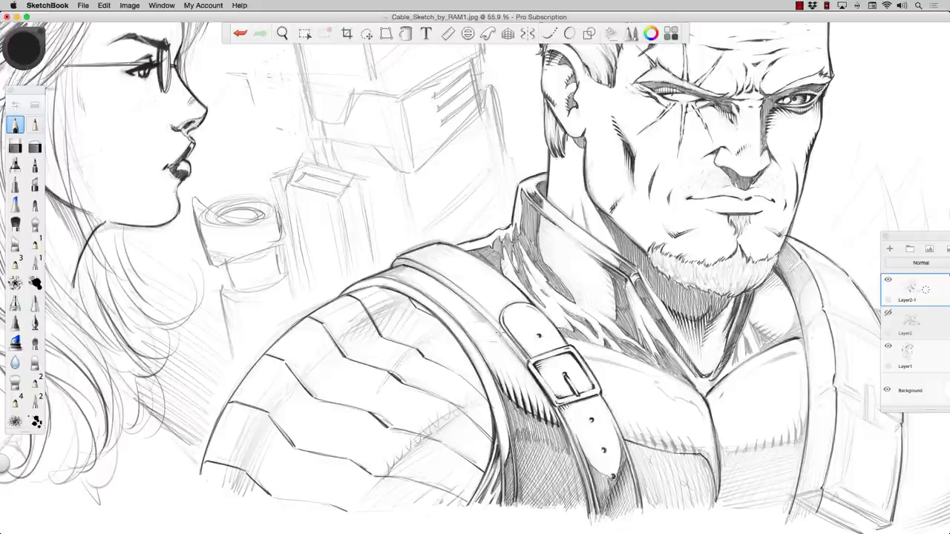
- Hatch the vest below both pectorals and redraw the chest's upper contour and centre line
{"action": "mouse_move", "coordinate": [624, 443]}
{"action": "left_mouse_down"}
{"action": "mouse_move", "coordinate": [687, 466]}
{"action": "mouse_move", "coordinate": [668, 511]}
{"action": "left_mouse_up"}
{"action": "left_click_drag", "start_coordinate": [670, 457], "coordinate": [697, 512]}
{"action": "left_click_drag", "start_coordinate": [690, 459], "coordinate": [716, 515]}
{"action": "left_click_drag", "start_coordinate": [642, 468], "coordinate": [695, 516]}
{"action": "left_click_drag", "start_coordinate": [675, 439], "coordinate": [734, 496]}
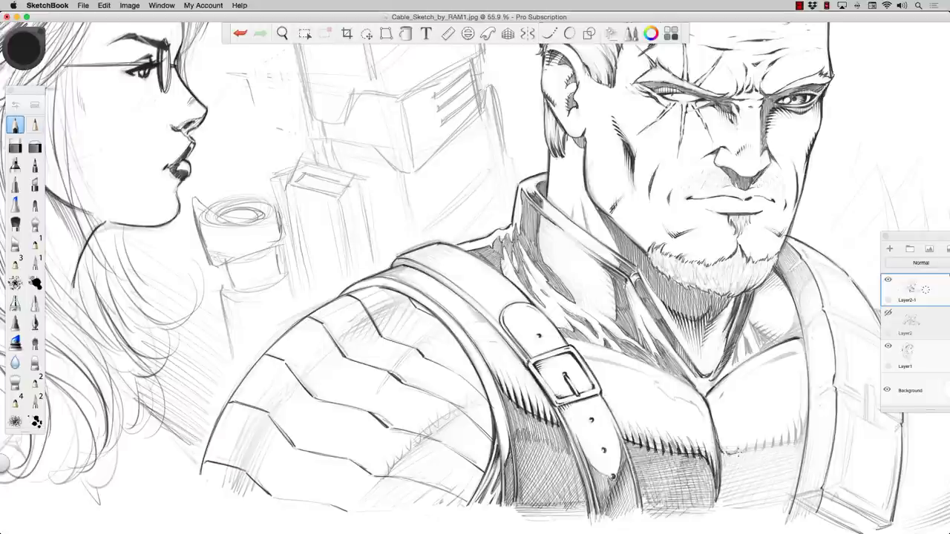
{"action": "mouse_move", "coordinate": [727, 445]}
{"action": "left_mouse_down"}
{"action": "mouse_move", "coordinate": [800, 512]}
{"action": "mouse_move", "coordinate": [747, 491]}
{"action": "left_mouse_up"}
{"action": "mouse_move", "coordinate": [566, 338]}
{"action": "left_mouse_down"}
{"action": "mouse_move", "coordinate": [649, 364]}
{"action": "mouse_move", "coordinate": [708, 432]}
{"action": "left_mouse_up"}
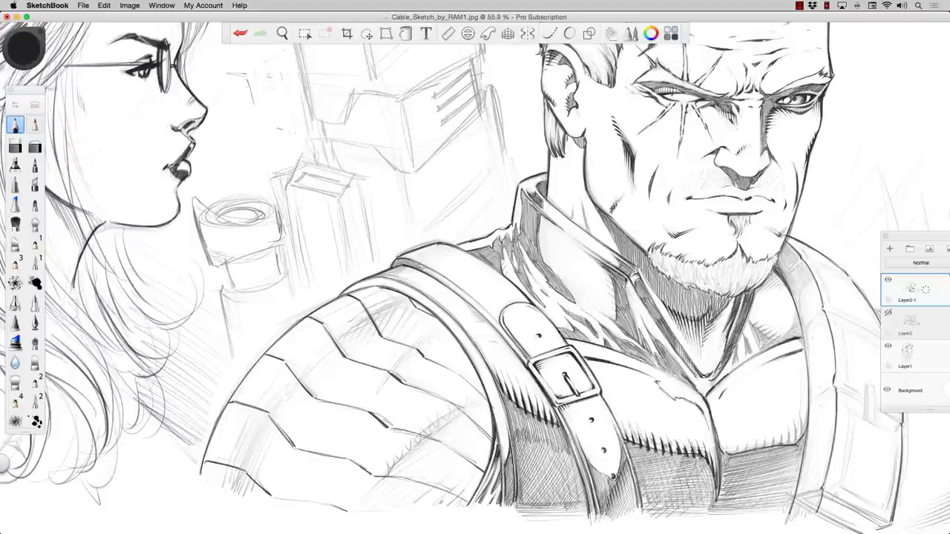
- Shade the near strap where it crosses the shoulder and sharpen the hatching along the far pectoral's lower edge
{"action": "left_click_drag", "start_coordinate": [395, 264], "coordinate": [473, 246]}
{"action": "scroll", "coordinate": [418, 332], "scroll_direction": "down", "scroll_amount": 5}
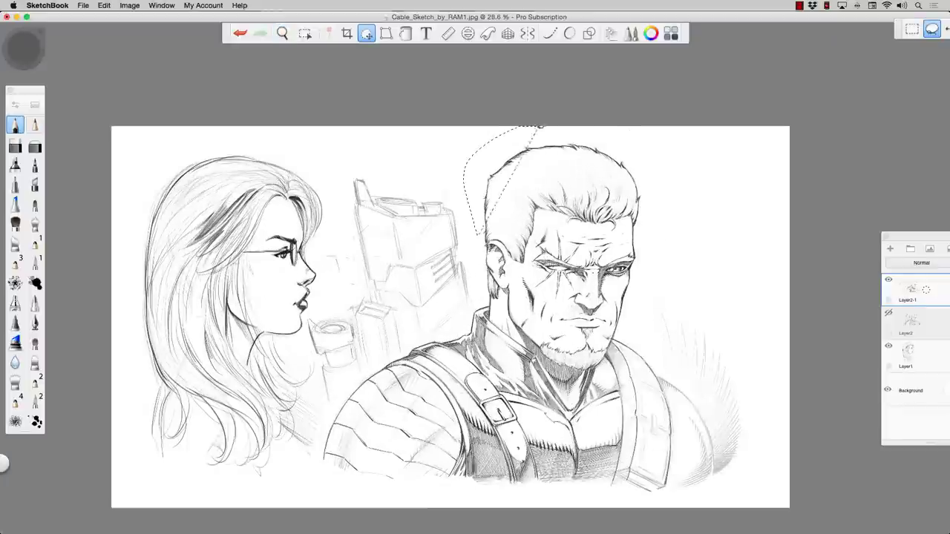
{"action": "scroll", "coordinate": [341, 254], "scroll_direction": "down", "scroll_amount": 5}
{"action": "scroll", "coordinate": [341, 254], "scroll_direction": "up", "scroll_amount": 10}
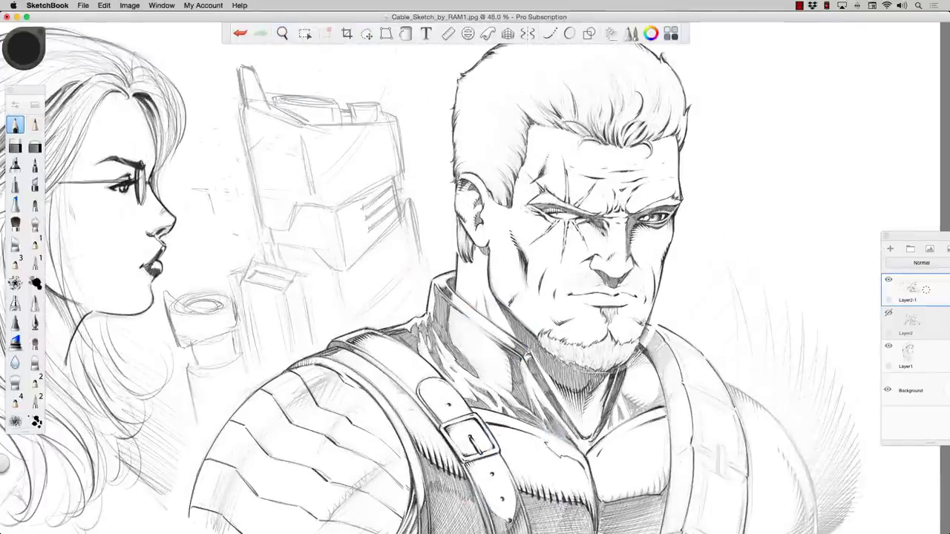
{"action": "scroll", "coordinate": [475, 297], "scroll_direction": "down", "scroll_amount": 3}
{"action": "scroll", "coordinate": [475, 297], "scroll_direction": "up", "scroll_amount": 5}
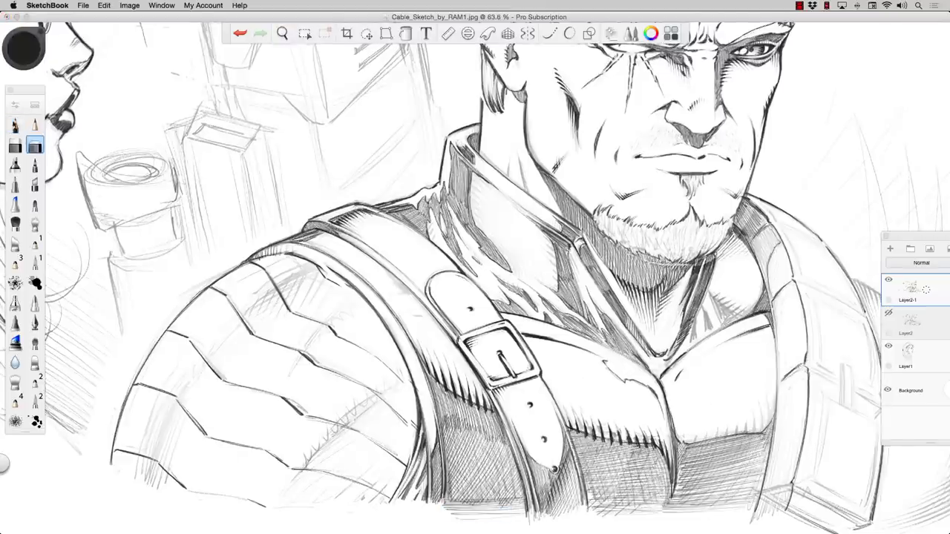
{"action": "mouse_move", "coordinate": [689, 427]}
{"action": "left_mouse_down"}
{"action": "mouse_move", "coordinate": [731, 446]}
{"action": "mouse_move", "coordinate": [772, 442]}
{"action": "left_mouse_up"}
- Hatch the far side of the neck, the collar's side panel and the jacket folds below it
{"action": "left_click_drag", "start_coordinate": [742, 296], "coordinate": [709, 337]}
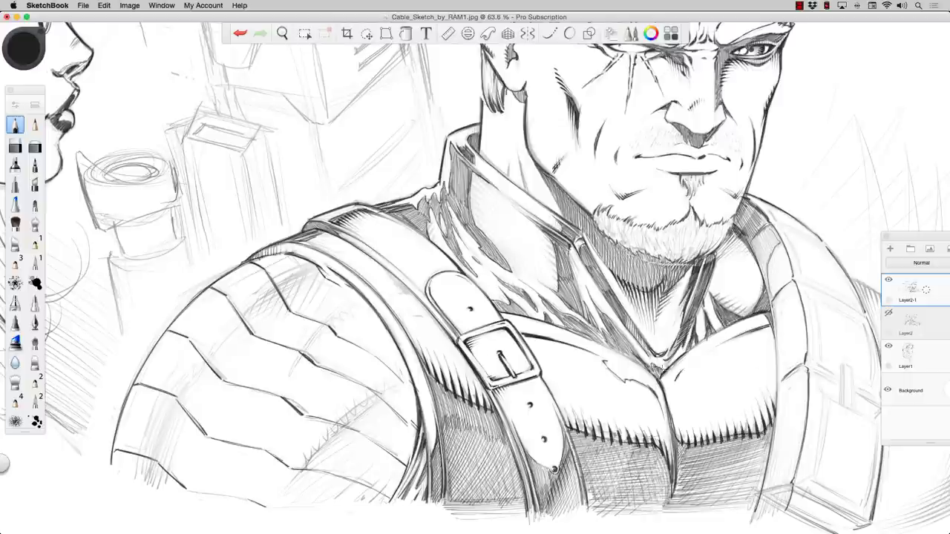
{"action": "left_click_drag", "start_coordinate": [469, 186], "coordinate": [502, 224]}
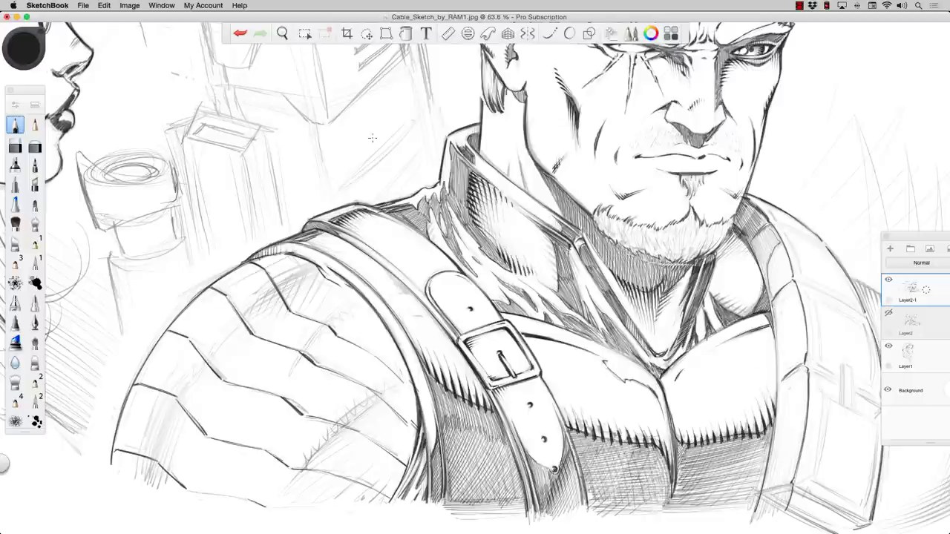
{"action": "left_click_drag", "start_coordinate": [416, 200], "coordinate": [446, 241]}
{"action": "left_click_drag", "start_coordinate": [441, 193], "coordinate": [460, 223]}
{"action": "left_click_drag", "start_coordinate": [564, 245], "coordinate": [583, 282]}
{"action": "left_click_drag", "start_coordinate": [549, 215], "coordinate": [562, 231]}
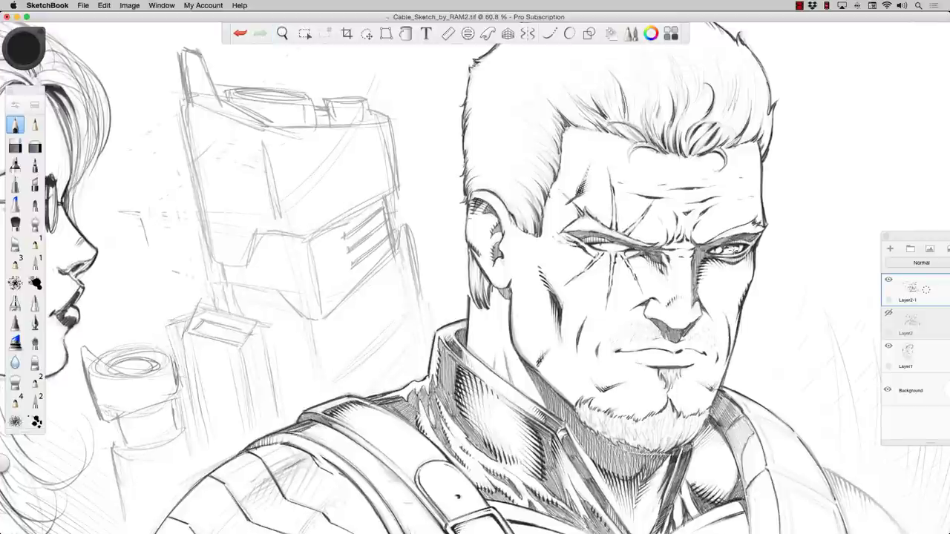
- Redraw the man's far eye without a pupil and add a radiating flare with a curved arc beside it
{"action": "left_click_drag", "start_coordinate": [711, 248], "coordinate": [731, 252]}
{"action": "mouse_move", "coordinate": [766, 223]}
{"action": "left_mouse_down"}
{"action": "mouse_move", "coordinate": [831, 258]}
{"action": "mouse_move", "coordinate": [808, 282]}
{"action": "left_mouse_up"}
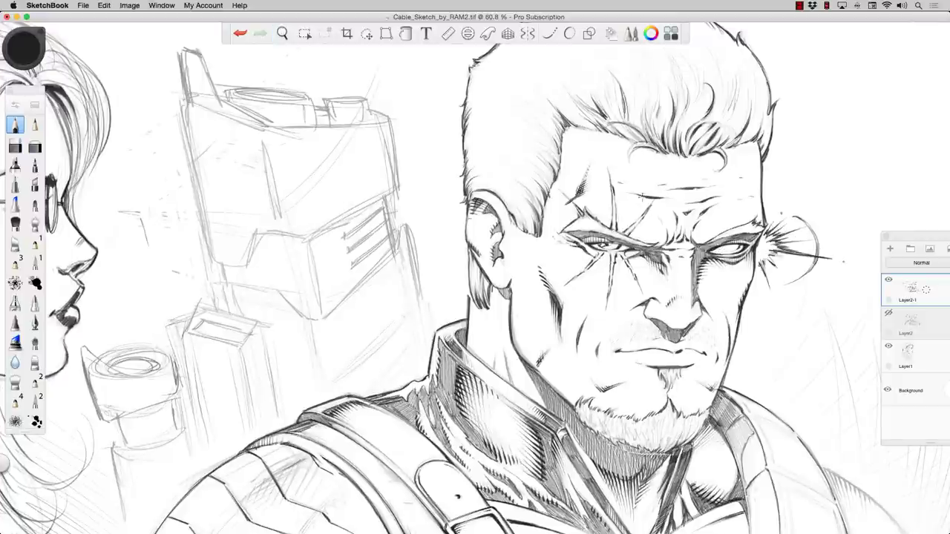
- Shade the outer sleeve segments of the near arm with dark metallic strokes following its curve
{"action": "scroll", "coordinate": [590, 282], "scroll_direction": "down", "scroll_amount": 3}
{"action": "scroll", "coordinate": [437, 223], "scroll_direction": "down", "scroll_amount": 5}
{"action": "mouse_move", "coordinate": [449, 248]}
{"action": "left_mouse_down"}
{"action": "mouse_move", "coordinate": [399, 277]}
{"action": "mouse_move", "coordinate": [328, 378]}
{"action": "left_mouse_up"}
{"action": "left_click_drag", "start_coordinate": [363, 313], "coordinate": [335, 371]}
{"action": "left_click_drag", "start_coordinate": [332, 358], "coordinate": [322, 399]}
{"action": "left_click_drag", "start_coordinate": [343, 340], "coordinate": [328, 401]}
{"action": "left_click_drag", "start_coordinate": [365, 324], "coordinate": [351, 340]}
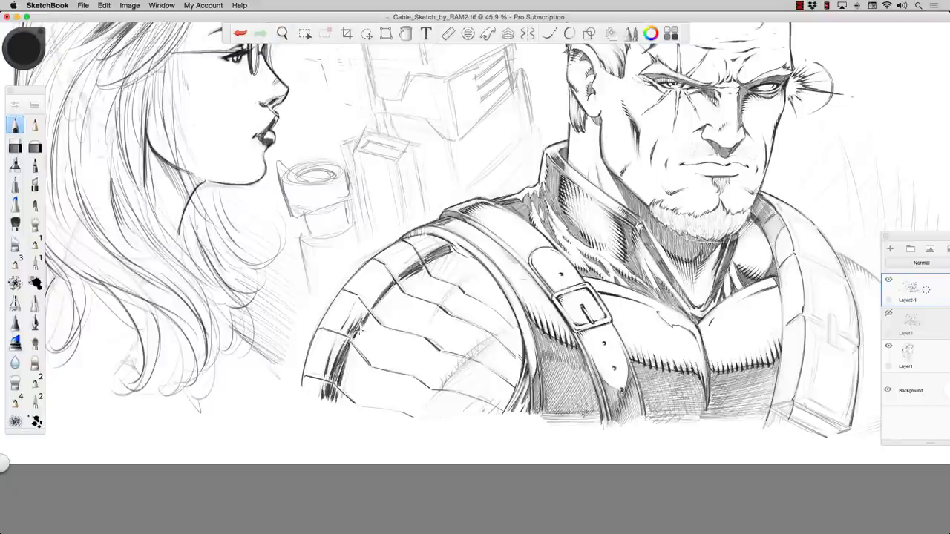
- Build up the dark streaks across the sleeve bands and redraw the band lines near the inner arm
{"action": "left_click_drag", "start_coordinate": [446, 239], "coordinate": [401, 283]}
{"action": "left_click_drag", "start_coordinate": [367, 320], "coordinate": [337, 407]}
{"action": "left_click_drag", "start_coordinate": [504, 352], "coordinate": [442, 377]}
{"action": "left_click_drag", "start_coordinate": [519, 320], "coordinate": [454, 362]}
{"action": "left_click_drag", "start_coordinate": [394, 321], "coordinate": [378, 329]}
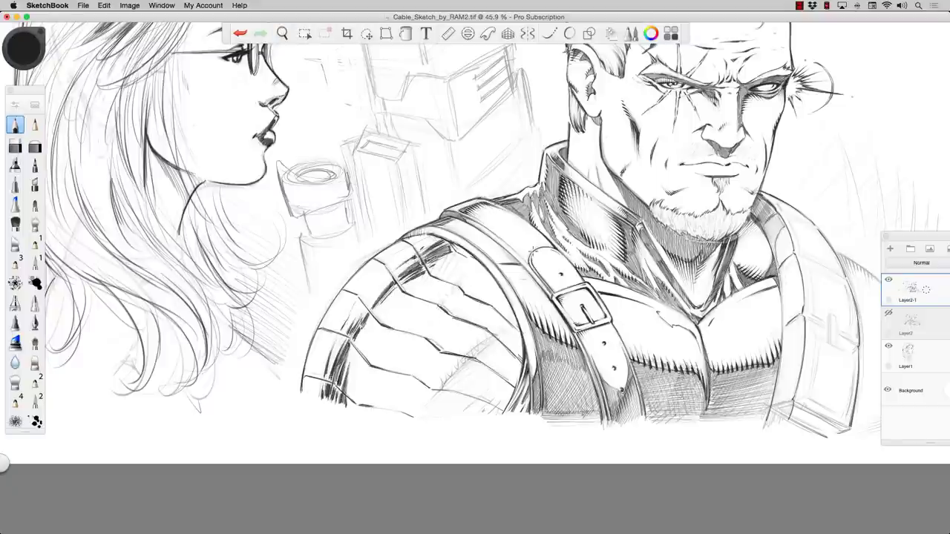
- Thicken the near arm's outer contour and the outline over the shoulder strap toward the collar
{"action": "left_click_drag", "start_coordinate": [393, 245], "coordinate": [298, 392]}
{"action": "left_click_drag", "start_coordinate": [466, 202], "coordinate": [393, 242]}
{"action": "left_click_drag", "start_coordinate": [358, 270], "coordinate": [328, 306]}
{"action": "mouse_move", "coordinate": [539, 184]}
{"action": "left_mouse_down"}
{"action": "mouse_move", "coordinate": [500, 198]}
{"action": "mouse_move", "coordinate": [530, 189]}
{"action": "left_mouse_up"}
- Draw the inner arm's fold with heavy shadow strokes and add reflective shading to the upper sleeve bands
{"action": "left_click_drag", "start_coordinate": [515, 322], "coordinate": [399, 417]}
{"action": "left_click_drag", "start_coordinate": [518, 318], "coordinate": [392, 415]}
{"action": "left_click_drag", "start_coordinate": [497, 286], "coordinate": [369, 407]}
{"action": "left_click_drag", "start_coordinate": [426, 236], "coordinate": [378, 266]}
{"action": "left_click_drag", "start_coordinate": [319, 352], "coordinate": [307, 395]}
{"action": "mouse_move", "coordinate": [520, 322]}
{"action": "left_mouse_down"}
{"action": "mouse_move", "coordinate": [414, 420]}
{"action": "mouse_move", "coordinate": [429, 405]}
{"action": "left_mouse_up"}
{"action": "left_click_drag", "start_coordinate": [504, 401], "coordinate": [481, 413]}
{"action": "left_click_drag", "start_coordinate": [398, 301], "coordinate": [365, 364]}
{"action": "mouse_move", "coordinate": [449, 249]}
{"action": "left_mouse_down"}
{"action": "mouse_move", "coordinate": [415, 288]}
{"action": "mouse_move", "coordinate": [434, 276]}
{"action": "left_mouse_up"}
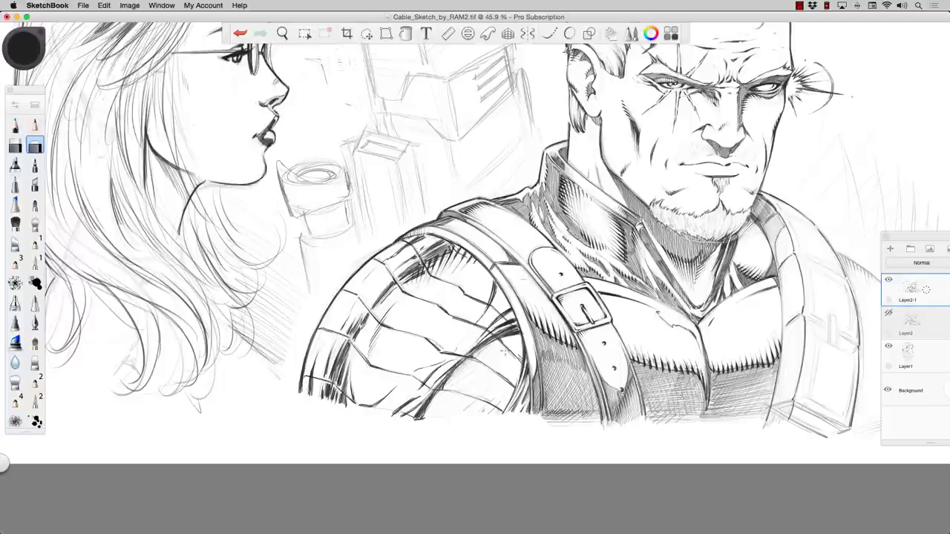
- Fill the inner arm's shadow with dense curved hatching and thicken the sleeve's outer contour
{"action": "key", "text": "ctrl+z"}
{"action": "mouse_move", "coordinate": [498, 338]}
{"action": "left_mouse_down"}
{"action": "mouse_move", "coordinate": [426, 417]}
{"action": "mouse_move", "coordinate": [444, 391]}
{"action": "left_mouse_up"}
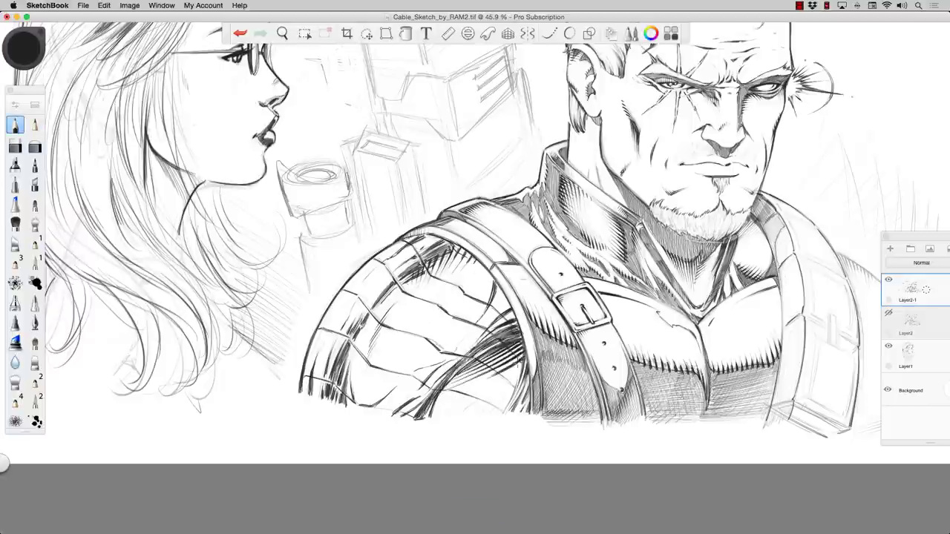
{"action": "left_click_drag", "start_coordinate": [523, 358], "coordinate": [436, 409]}
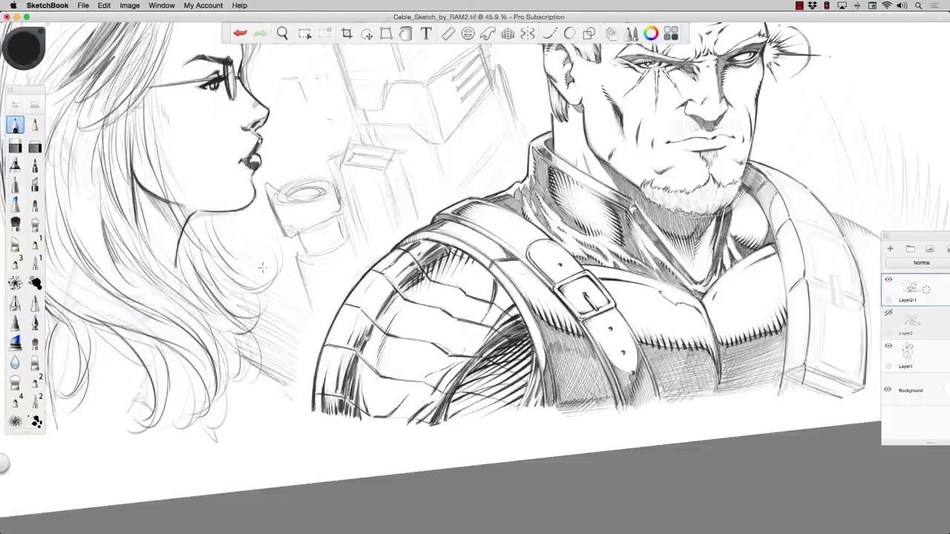
{"action": "left_click_drag", "start_coordinate": [361, 277], "coordinate": [315, 379]}
{"action": "left_click_drag", "start_coordinate": [323, 346], "coordinate": [310, 411]}
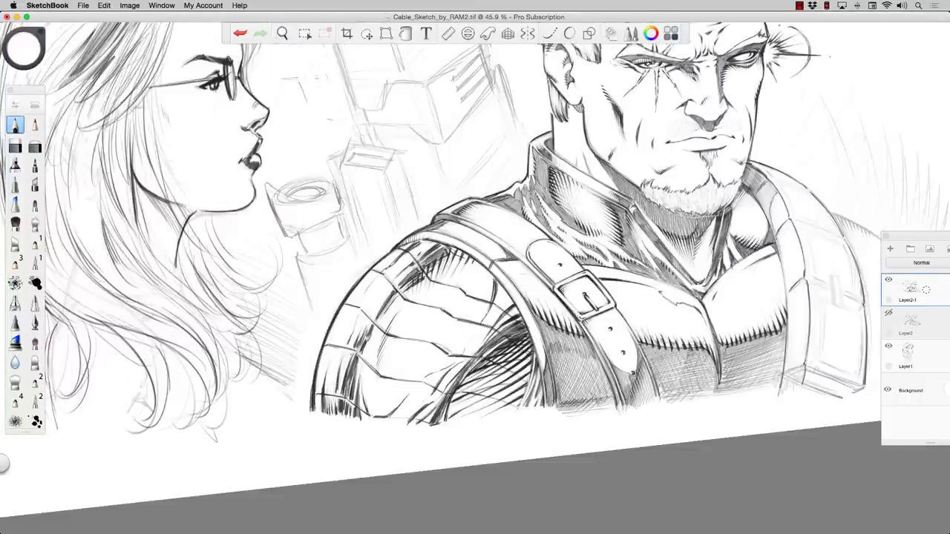
- Redraw the far shoulder's outline and shade its outer edge and underside with tapered hatching
{"action": "scroll", "coordinate": [474, 267], "scroll_direction": "down", "scroll_amount": 2}
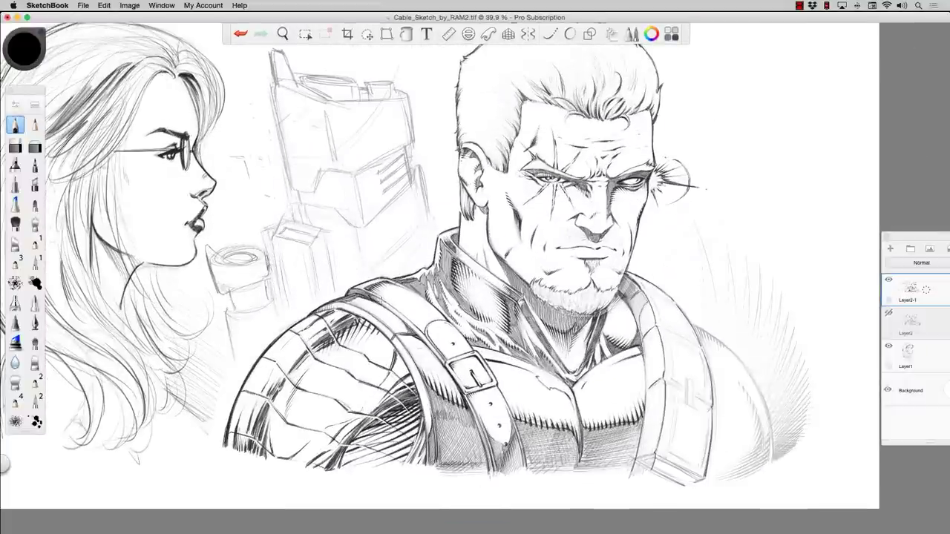
{"action": "left_click_drag", "start_coordinate": [645, 294], "coordinate": [772, 445]}
{"action": "left_click_drag", "start_coordinate": [772, 393], "coordinate": [749, 475]}
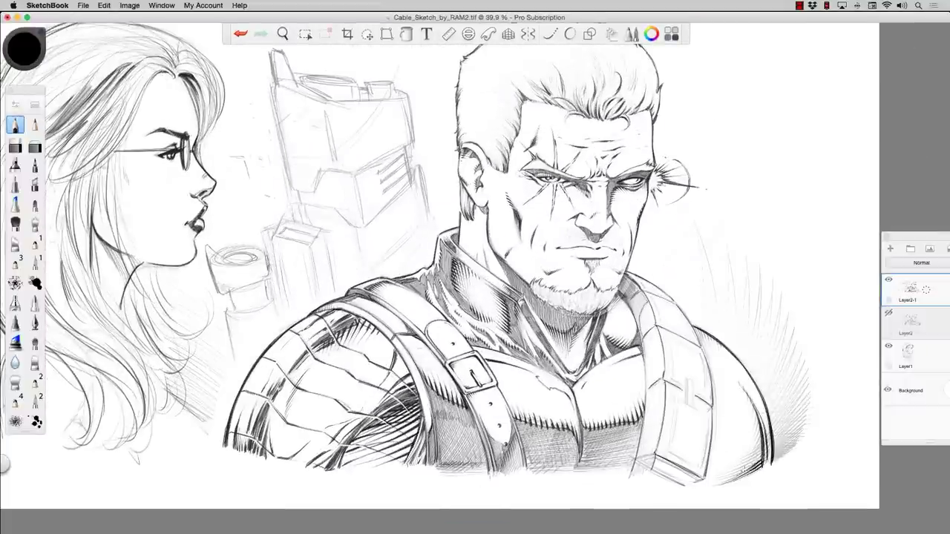
{"action": "left_click_drag", "start_coordinate": [762, 430], "coordinate": [713, 484]}
{"action": "left_click_drag", "start_coordinate": [758, 384], "coordinate": [750, 475]}
{"action": "left_click_drag", "start_coordinate": [694, 331], "coordinate": [772, 472]}
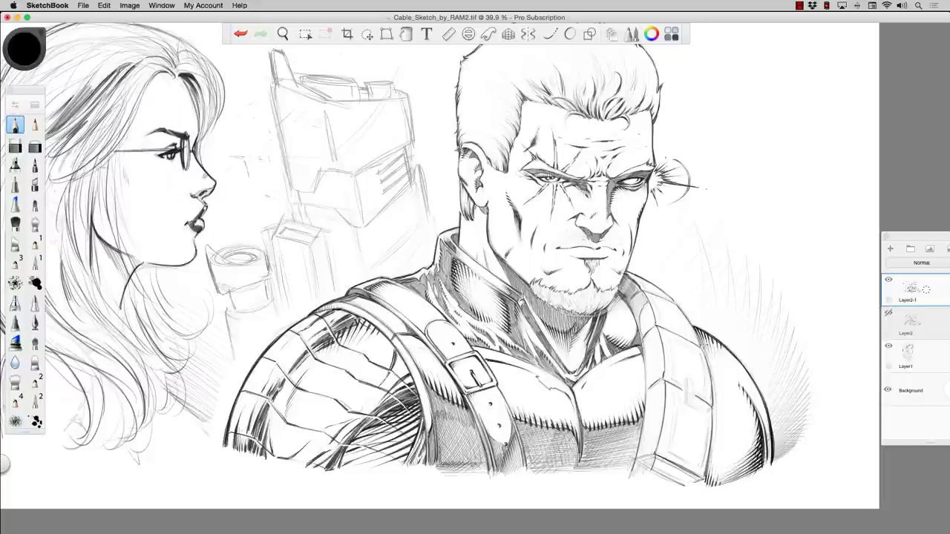
- Redraw the far strap's pouch outlines, add a clasp to the lower pouch and shade the inner edge
{"action": "left_click_drag", "start_coordinate": [664, 296], "coordinate": [637, 460]}
{"action": "left_click_drag", "start_coordinate": [689, 400], "coordinate": [664, 466]}
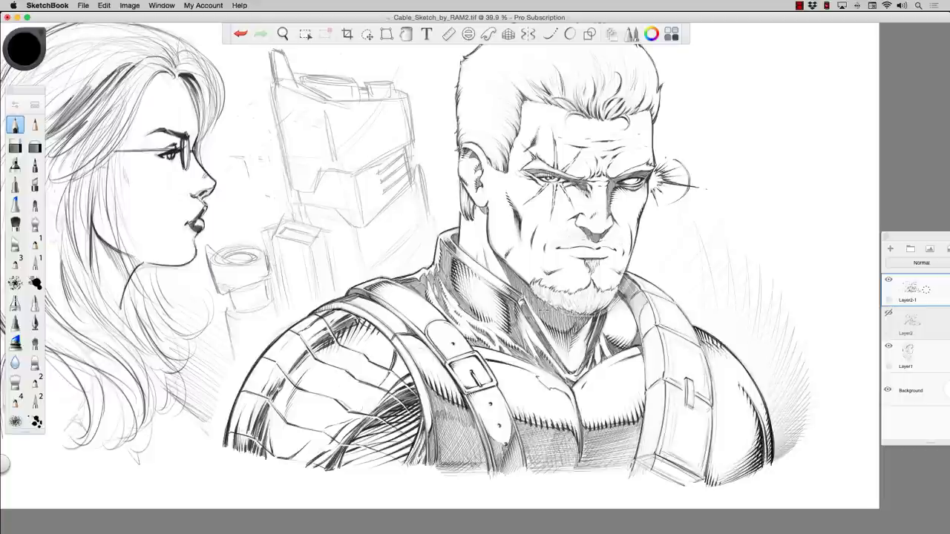
{"action": "left_click_drag", "start_coordinate": [668, 379], "coordinate": [712, 408]}
{"action": "left_click_drag", "start_coordinate": [647, 328], "coordinate": [637, 475]}
{"action": "left_click_drag", "start_coordinate": [646, 427], "coordinate": [636, 477]}
{"action": "mouse_move", "coordinate": [686, 392]}
{"action": "left_mouse_down"}
{"action": "mouse_move", "coordinate": [698, 397]}
{"action": "mouse_move", "coordinate": [709, 439]}
{"action": "mouse_move", "coordinate": [687, 441]}
{"action": "left_mouse_up"}
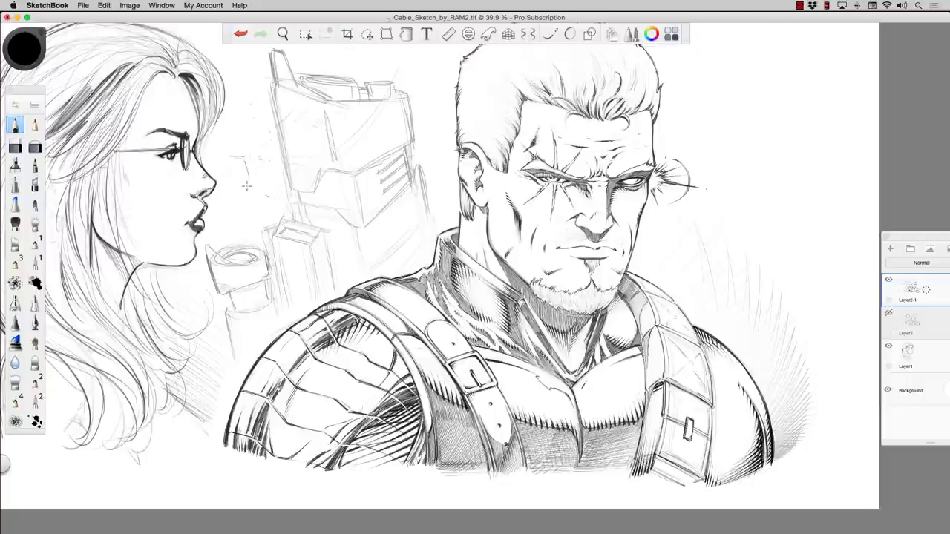
- Finish the far strap's outer edge, add the upper pouch's clasp and hatch the strap's ends and side
{"action": "left_click_drag", "start_coordinate": [702, 308], "coordinate": [711, 454]}
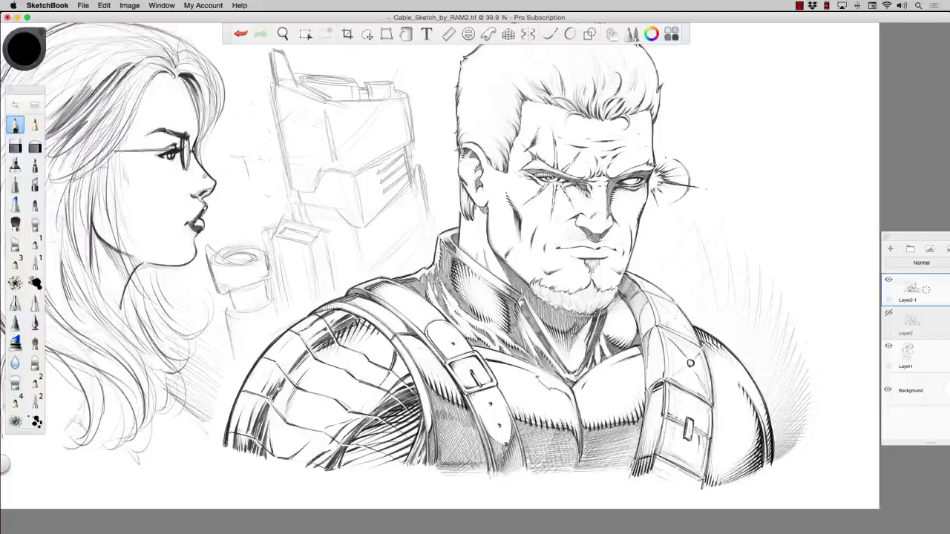
{"action": "left_click_drag", "start_coordinate": [664, 345], "coordinate": [711, 375]}
{"action": "left_click_drag", "start_coordinate": [686, 354], "coordinate": [693, 373]}
{"action": "mouse_move", "coordinate": [623, 273]}
{"action": "left_mouse_down"}
{"action": "mouse_move", "coordinate": [655, 315]}
{"action": "mouse_move", "coordinate": [674, 312]}
{"action": "left_mouse_up"}
{"action": "left_click_drag", "start_coordinate": [653, 444], "coordinate": [704, 487]}
{"action": "left_click_drag", "start_coordinate": [644, 304], "coordinate": [653, 426]}
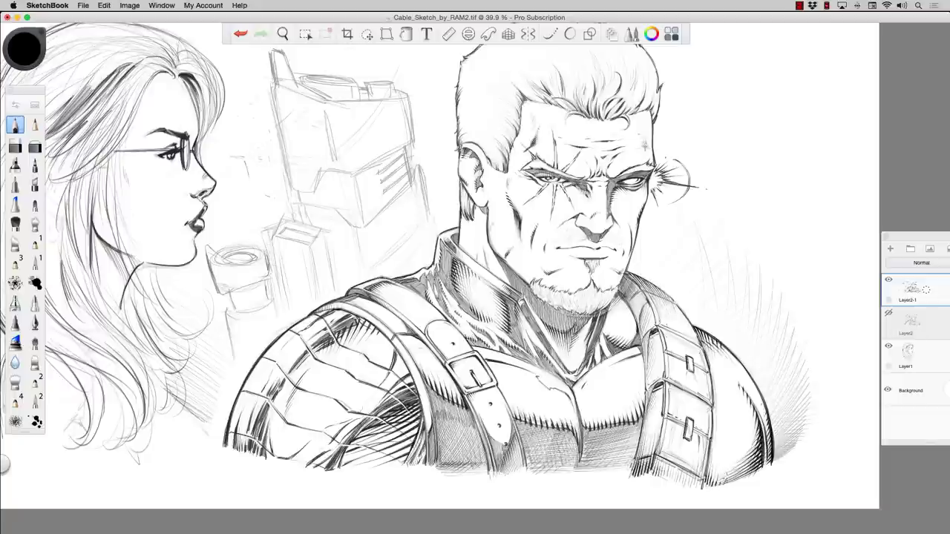
- Darken the background shadow behind the far shoulder with jagged diagonal hatching
{"action": "left_click_drag", "start_coordinate": [806, 458], "coordinate": [776, 380]}
{"action": "left_click_drag", "start_coordinate": [804, 422], "coordinate": [763, 300]}
{"action": "left_click_drag", "start_coordinate": [806, 449], "coordinate": [740, 275]}
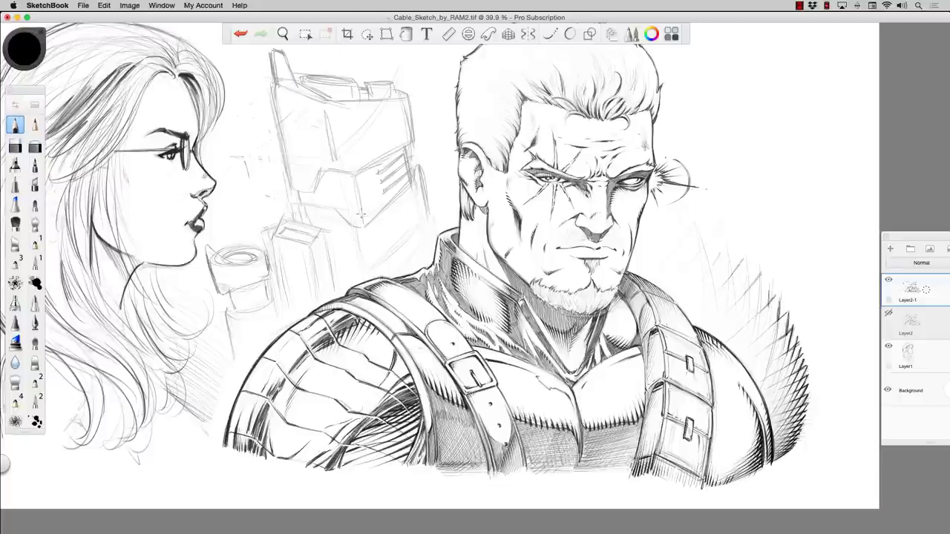
- Redraw the large gun's sight fin, barrel housing and angular body panels with clean outlines
{"action": "scroll", "coordinate": [360, 215], "scroll_direction": "up", "scroll_amount": 2}
{"action": "scroll", "coordinate": [440, 274], "scroll_direction": "down", "scroll_amount": 2}
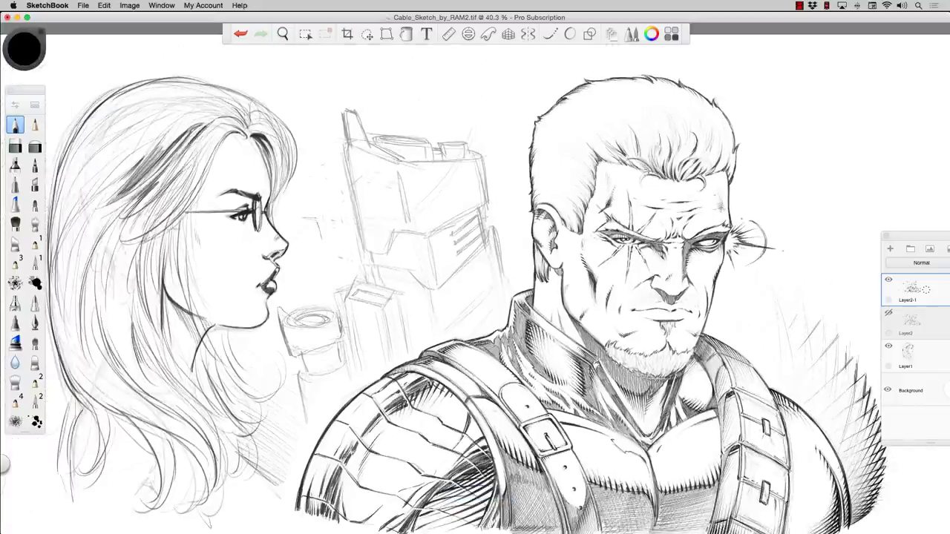
{"action": "left_click_drag", "start_coordinate": [342, 110], "coordinate": [405, 162]}
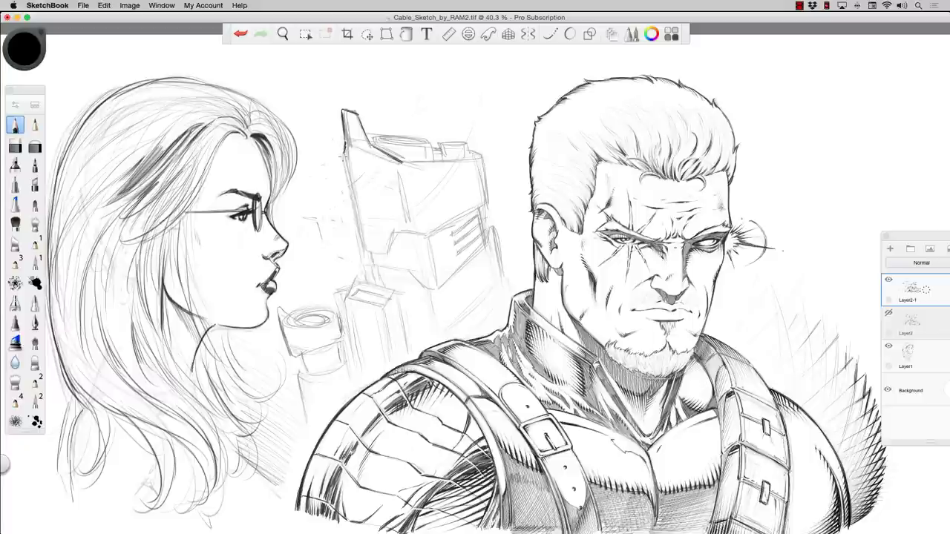
{"action": "left_click_drag", "start_coordinate": [345, 149], "coordinate": [482, 238]}
{"action": "mouse_move", "coordinate": [482, 152]}
{"action": "left_mouse_down"}
{"action": "mouse_move", "coordinate": [501, 271]}
{"action": "mouse_move", "coordinate": [443, 333]}
{"action": "left_mouse_up"}
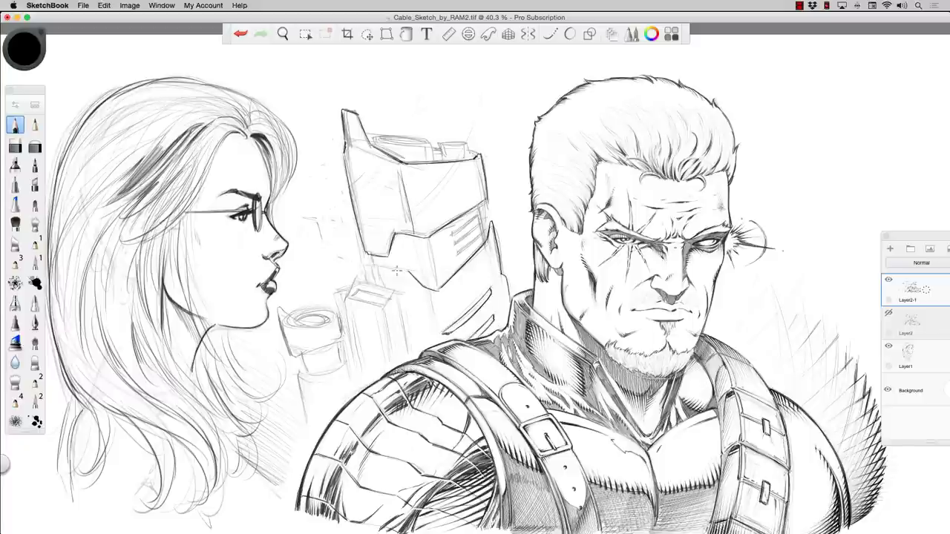
- Redraw the gun's lower side block with its recessed slot, and define the vents and notched panel
{"action": "left_click_drag", "start_coordinate": [355, 264], "coordinate": [406, 354]}
{"action": "left_click_drag", "start_coordinate": [348, 296], "coordinate": [386, 374]}
{"action": "left_click_drag", "start_coordinate": [454, 223], "coordinate": [479, 222]}
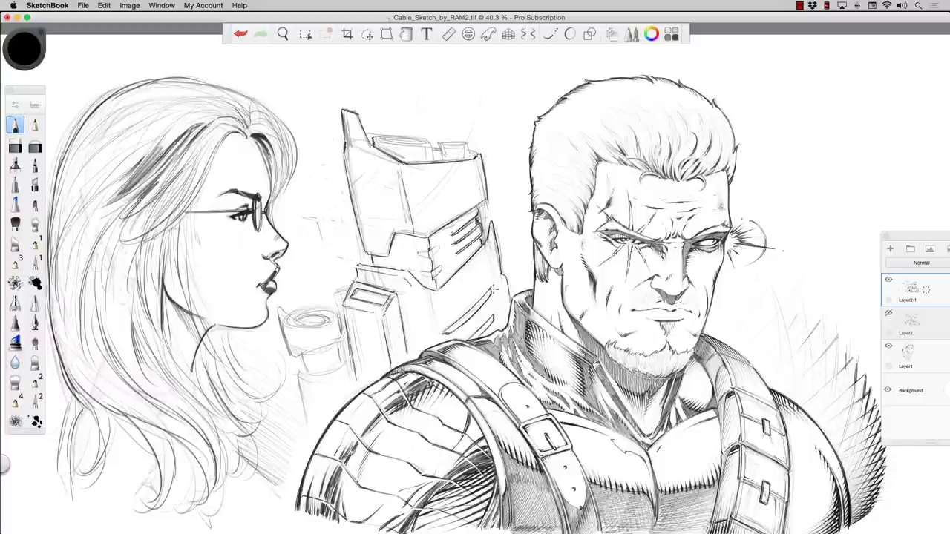
{"action": "left_click_drag", "start_coordinate": [356, 310], "coordinate": [367, 346]}
{"action": "left_click_drag", "start_coordinate": [353, 293], "coordinate": [384, 301]}
{"action": "mouse_move", "coordinate": [393, 245]}
{"action": "left_mouse_down"}
{"action": "mouse_move", "coordinate": [395, 269]}
{"action": "mouse_move", "coordinate": [379, 269]}
{"action": "mouse_move", "coordinate": [432, 259]}
{"action": "left_mouse_up"}
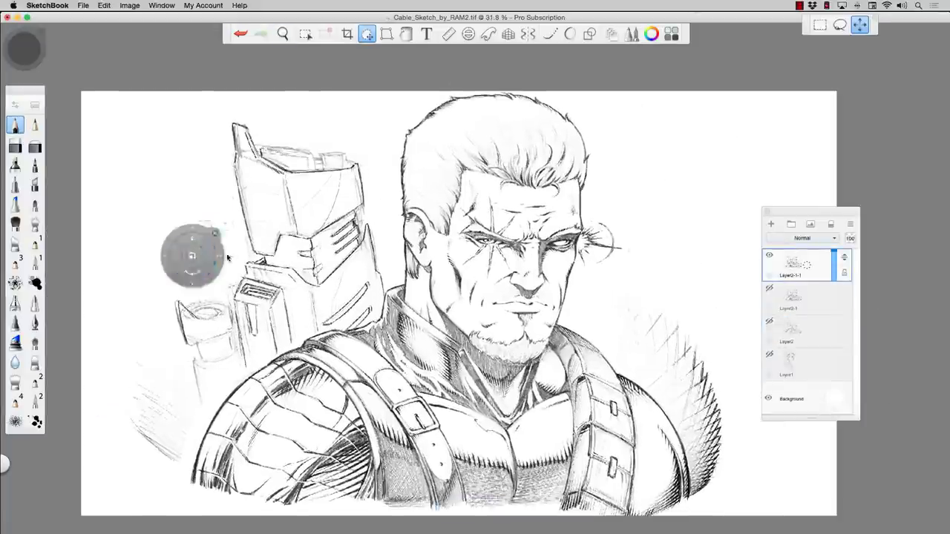
- Redraw the gun's small secondary barrel, its ribbed neck and the mount below it
{"action": "mouse_move", "coordinate": [224, 295]}
{"action": "left_mouse_down"}
{"action": "mouse_move", "coordinate": [253, 301]}
{"action": "mouse_move", "coordinate": [248, 311]}
{"action": "left_mouse_up"}
{"action": "left_click_drag", "start_coordinate": [253, 319], "coordinate": [256, 361]}
{"action": "mouse_move", "coordinate": [260, 337]}
{"action": "left_mouse_down"}
{"action": "mouse_move", "coordinate": [269, 356]}
{"action": "mouse_move", "coordinate": [223, 408]}
{"action": "left_mouse_up"}
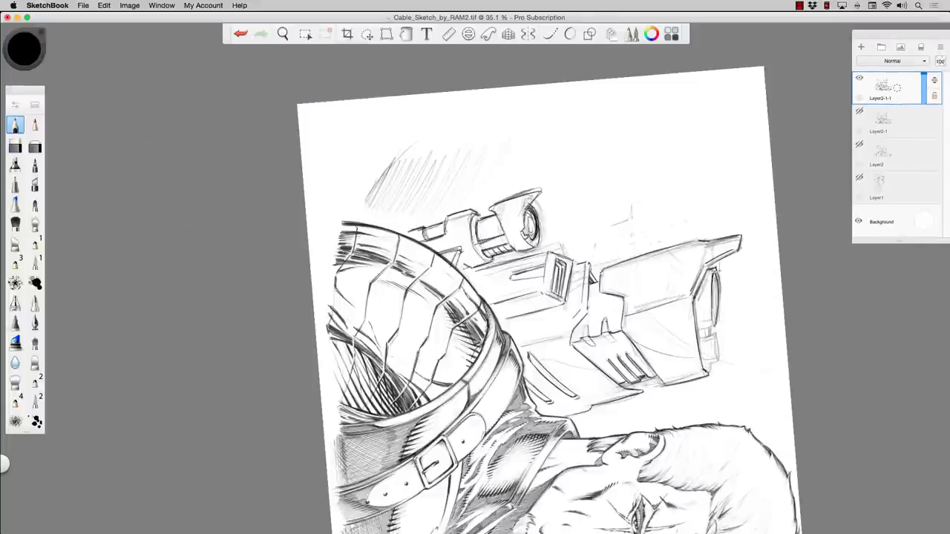
- Define the main muzzle opening and darken the notches in the gun's side panel
{"action": "mouse_move", "coordinate": [718, 269]}
{"action": "left_mouse_down"}
{"action": "mouse_move", "coordinate": [704, 371]}
{"action": "mouse_move", "coordinate": [711, 327]}
{"action": "left_mouse_up"}
{"action": "left_click_drag", "start_coordinate": [603, 301], "coordinate": [625, 292]}
{"action": "left_click_drag", "start_coordinate": [580, 328], "coordinate": [591, 346]}
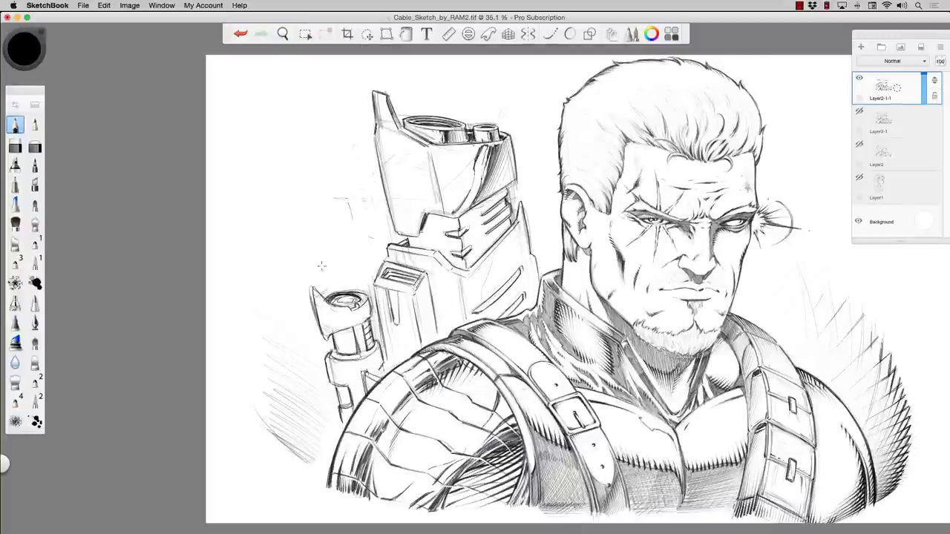
- Separate the gun onto its own new layer and fade its linework to a faint guide
{"action": "mouse_move", "coordinate": [490, 244]}
{"action": "left_mouse_down"}
{"action": "mouse_move", "coordinate": [515, 297]}
{"action": "mouse_move", "coordinate": [509, 319]}
{"action": "left_mouse_up"}
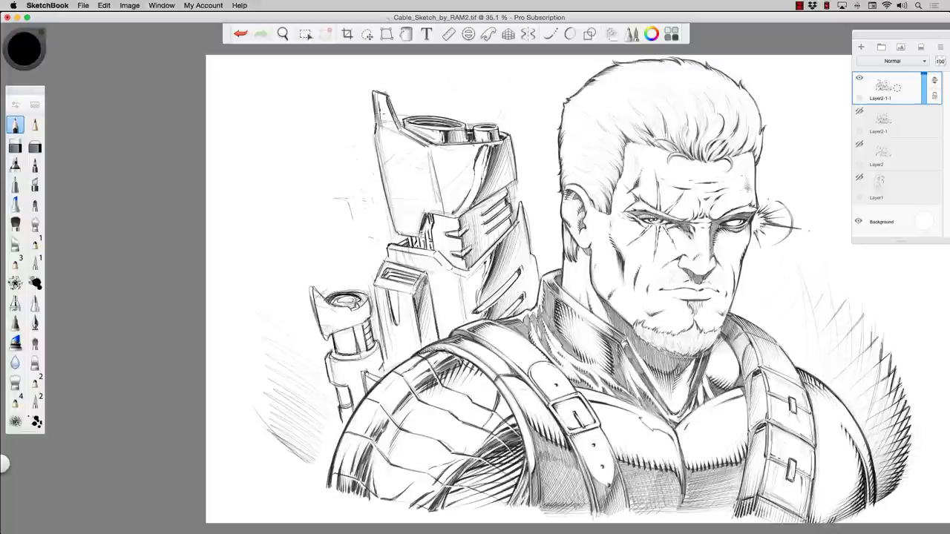
{"action": "key", "text": "ctrl+z"}
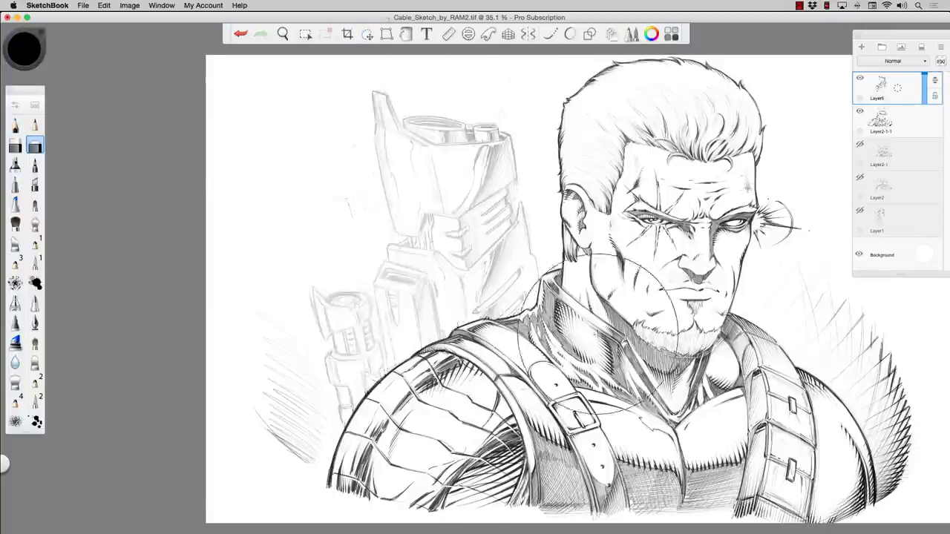
{"action": "left_click_drag", "start_coordinate": [621, 303], "coordinate": [621, 304]}
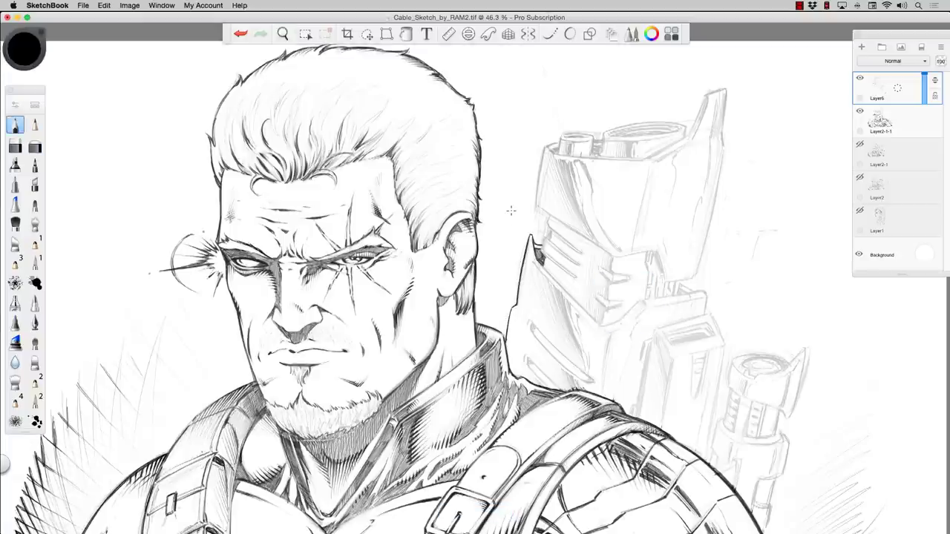
- Redraw the gun's stepped collar edge, dark corner notch, and the outer contours of its barrel housing and sight fin
{"action": "mouse_move", "coordinate": [597, 327]}
{"action": "left_mouse_down"}
{"action": "mouse_move", "coordinate": [668, 290]}
{"action": "mouse_move", "coordinate": [706, 305]}
{"action": "left_mouse_up"}
{"action": "left_click_drag", "start_coordinate": [531, 238], "coordinate": [544, 264]}
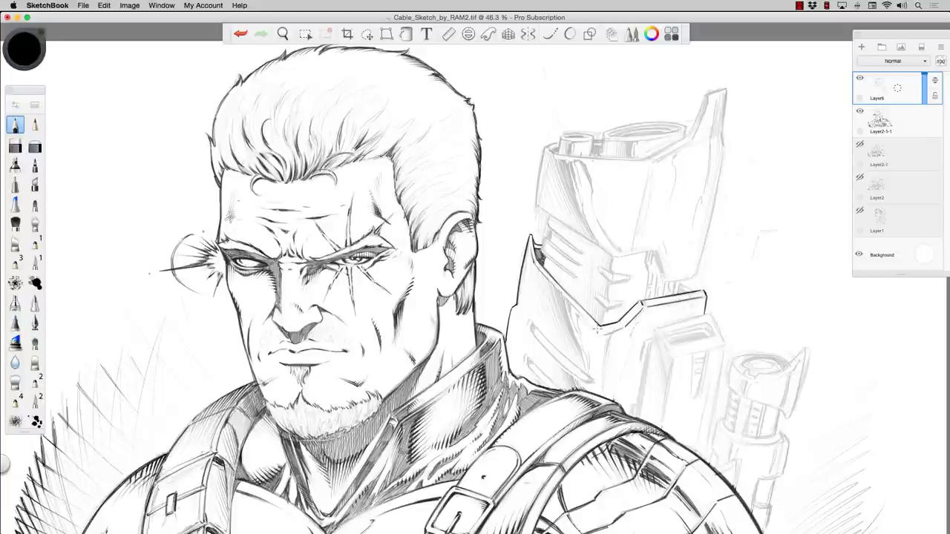
{"action": "mouse_move", "coordinate": [645, 156]}
{"action": "left_mouse_down"}
{"action": "mouse_move", "coordinate": [725, 89]}
{"action": "mouse_move", "coordinate": [703, 264]}
{"action": "left_mouse_up"}
{"action": "left_click_drag", "start_coordinate": [711, 215], "coordinate": [652, 284]}
{"action": "left_click_drag", "start_coordinate": [659, 251], "coordinate": [653, 281]}
{"action": "left_click_drag", "start_coordinate": [541, 149], "coordinate": [541, 187]}
{"action": "mouse_move", "coordinate": [540, 187]}
{"action": "left_mouse_down"}
{"action": "mouse_move", "coordinate": [489, 349]}
{"action": "mouse_move", "coordinate": [445, 319]}
{"action": "mouse_move", "coordinate": [449, 371]}
{"action": "left_mouse_up"}
- Redraw the gun's large and small muzzle openings with clean rims and shaded interiors
{"action": "left_click_drag", "start_coordinate": [396, 232], "coordinate": [405, 237]}
{"action": "left_click_drag", "start_coordinate": [395, 239], "coordinate": [420, 311]}
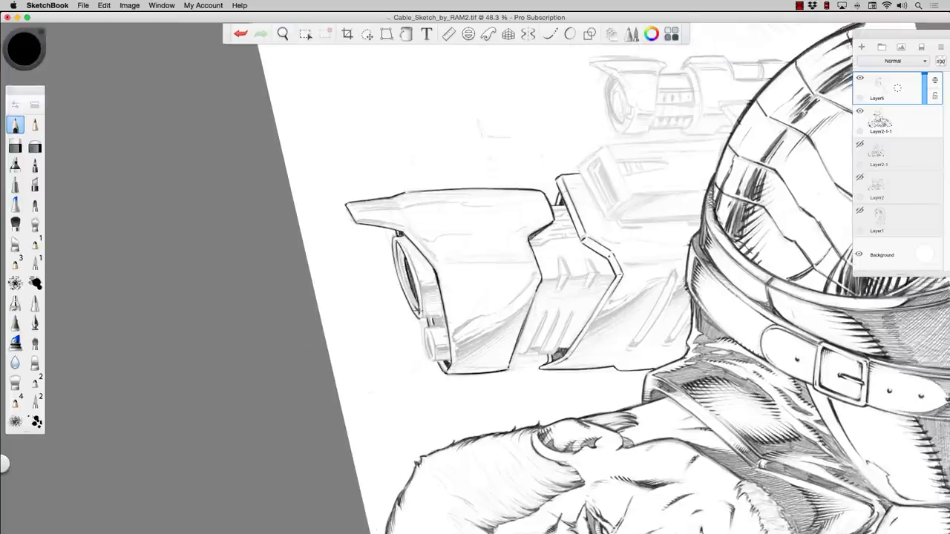
{"action": "left_click_drag", "start_coordinate": [400, 257], "coordinate": [435, 361]}
{"action": "mouse_move", "coordinate": [478, 220]}
{"action": "left_mouse_down"}
{"action": "mouse_move", "coordinate": [464, 242]}
{"action": "mouse_move", "coordinate": [438, 247]}
{"action": "mouse_move", "coordinate": [464, 245]}
{"action": "left_mouse_up"}
{"action": "left_click_drag", "start_coordinate": [506, 206], "coordinate": [514, 218]}
{"action": "left_click_drag", "start_coordinate": [535, 160], "coordinate": [495, 239]}
{"action": "left_click_drag", "start_coordinate": [392, 236], "coordinate": [395, 256]}
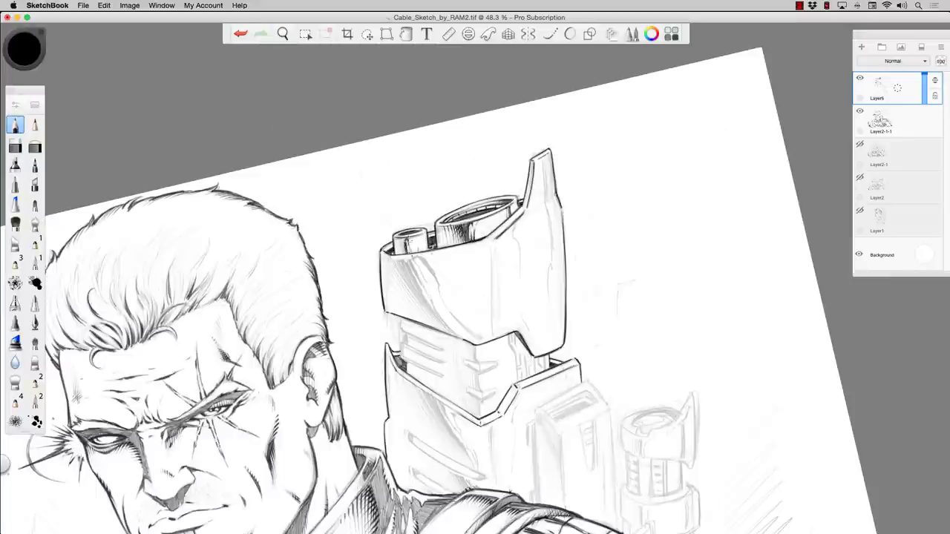
- Draw the inner contour seams along the gun's sight fin and the side of its barrel housing
{"action": "left_click_drag", "start_coordinate": [549, 161], "coordinate": [552, 326]}
{"action": "left_click_drag", "start_coordinate": [520, 227], "coordinate": [514, 268]}
{"action": "left_click_drag", "start_coordinate": [520, 303], "coordinate": [531, 349]}
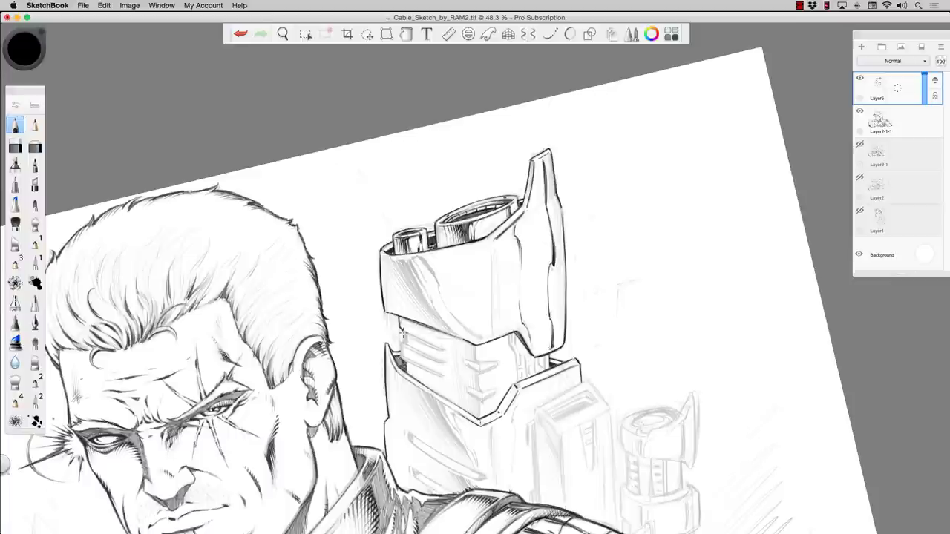
- Define the slotted vents, notched panel and exposed rods between the gun's barrel housing and collar
{"action": "mouse_move", "coordinate": [400, 329]}
{"action": "left_mouse_down"}
{"action": "mouse_move", "coordinate": [437, 358]}
{"action": "mouse_move", "coordinate": [443, 379]}
{"action": "left_mouse_up"}
{"action": "left_click_drag", "start_coordinate": [475, 358], "coordinate": [481, 416]}
{"action": "left_click_drag", "start_coordinate": [514, 334], "coordinate": [517, 376]}
{"action": "left_click_drag", "start_coordinate": [524, 349], "coordinate": [526, 377]}
{"action": "left_click_drag", "start_coordinate": [534, 358], "coordinate": [537, 374]}
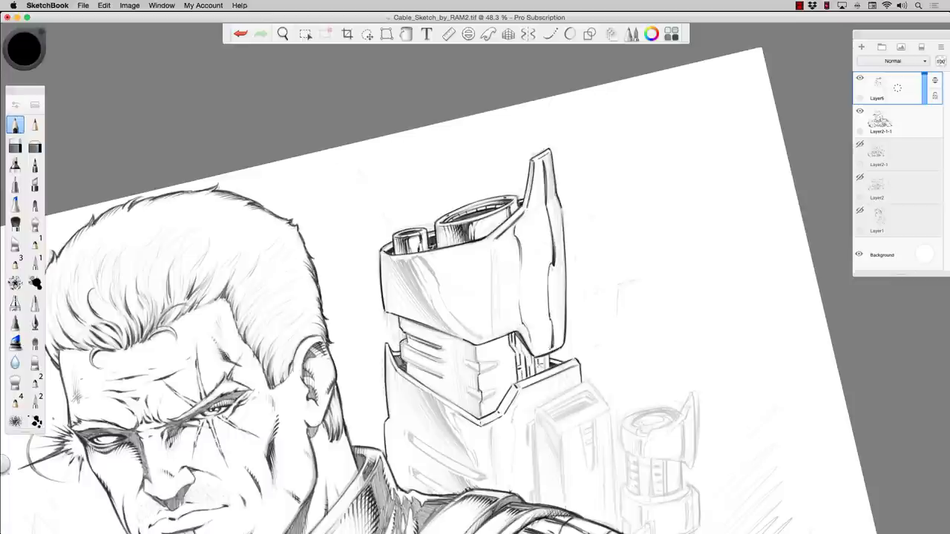
{"action": "left_click_drag", "start_coordinate": [407, 362], "coordinate": [435, 377]}
- Draw the curved seam on the gun's barrel housing and hatch its shadowed side and the adjoining vents
{"action": "left_click_drag", "start_coordinate": [487, 244], "coordinate": [489, 319]}
{"action": "left_click_drag", "start_coordinate": [354, 178], "coordinate": [320, 215]}
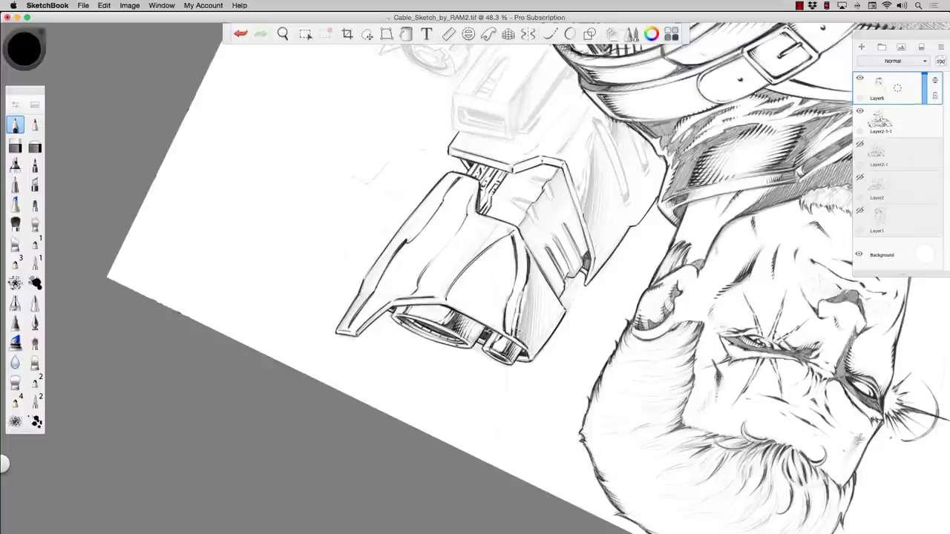
{"action": "left_click_drag", "start_coordinate": [520, 249], "coordinate": [528, 339]}
{"action": "mouse_move", "coordinate": [570, 171]}
{"action": "left_mouse_down"}
{"action": "mouse_move", "coordinate": [560, 279]}
{"action": "mouse_move", "coordinate": [531, 350]}
{"action": "left_mouse_up"}
{"action": "left_click_drag", "start_coordinate": [538, 261], "coordinate": [549, 349]}
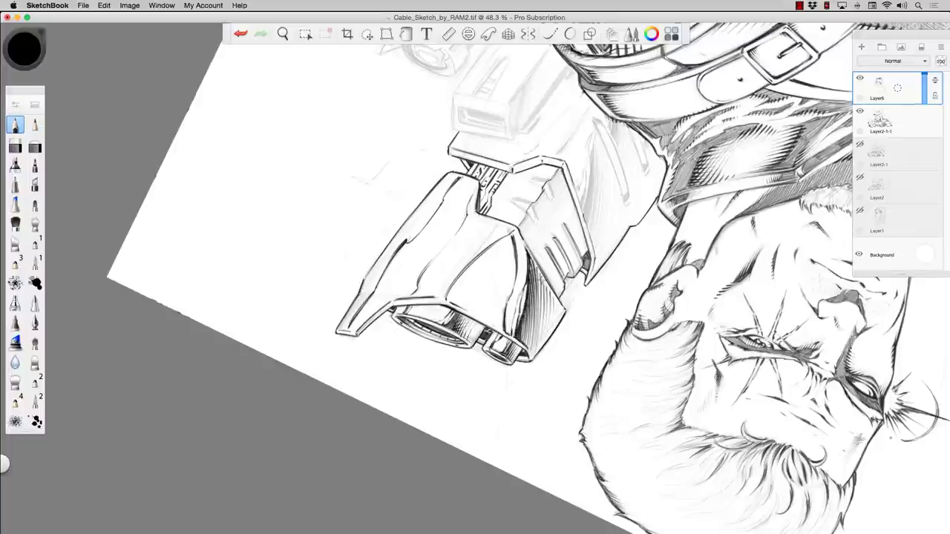
{"action": "mouse_move", "coordinate": [555, 243]}
{"action": "left_mouse_down"}
{"action": "mouse_move", "coordinate": [564, 275]}
{"action": "mouse_move", "coordinate": [589, 271]}
{"action": "left_mouse_up"}
{"action": "left_click_drag", "start_coordinate": [567, 298], "coordinate": [577, 336]}
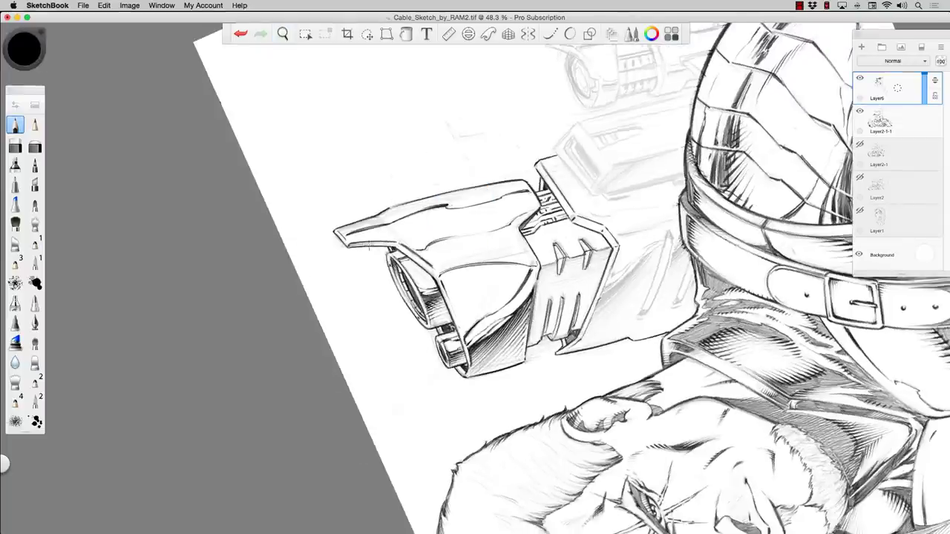
- Outline the gun's side block and hatch the lower body around its diagonal slots
{"action": "mouse_move", "coordinate": [573, 125]}
{"action": "left_mouse_down"}
{"action": "mouse_move", "coordinate": [588, 192]}
{"action": "mouse_move", "coordinate": [638, 131]}
{"action": "left_mouse_up"}
{"action": "left_click_drag", "start_coordinate": [643, 238], "coordinate": [646, 315]}
{"action": "mouse_move", "coordinate": [671, 257]}
{"action": "left_mouse_down"}
{"action": "mouse_move", "coordinate": [690, 310]}
{"action": "mouse_move", "coordinate": [598, 302]}
{"action": "mouse_move", "coordinate": [597, 314]}
{"action": "left_mouse_up"}
{"action": "left_click_drag", "start_coordinate": [647, 279], "coordinate": [592, 331]}
{"action": "mouse_move", "coordinate": [662, 244]}
{"action": "left_mouse_down"}
{"action": "mouse_move", "coordinate": [653, 277]}
{"action": "mouse_move", "coordinate": [604, 295]}
{"action": "left_mouse_up"}
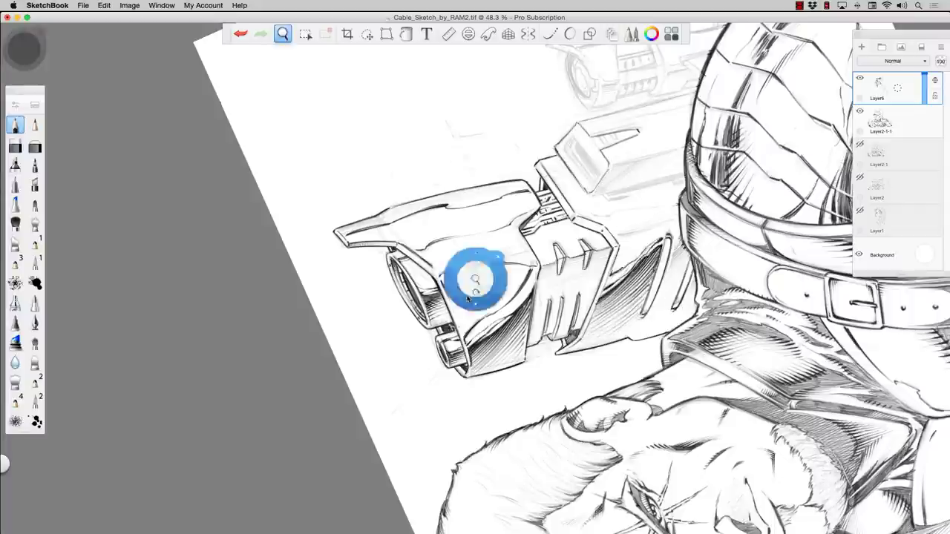
- Draw the side block's long edge and the lower body's panel reflections, and shade the notched vent panel
{"action": "mouse_move", "coordinate": [470, 275]}
{"action": "left_mouse_down"}
{"action": "mouse_move", "coordinate": [680, 340]}
{"action": "mouse_move", "coordinate": [687, 414]}
{"action": "left_mouse_up"}
{"action": "left_click_drag", "start_coordinate": [734, 323], "coordinate": [742, 431]}
{"action": "left_click_drag", "start_coordinate": [614, 334], "coordinate": [619, 403]}
{"action": "left_click_drag", "start_coordinate": [633, 313], "coordinate": [635, 403]}
{"action": "left_click_drag", "start_coordinate": [583, 257], "coordinate": [593, 333]}
{"action": "left_click_drag", "start_coordinate": [558, 260], "coordinate": [561, 291]}
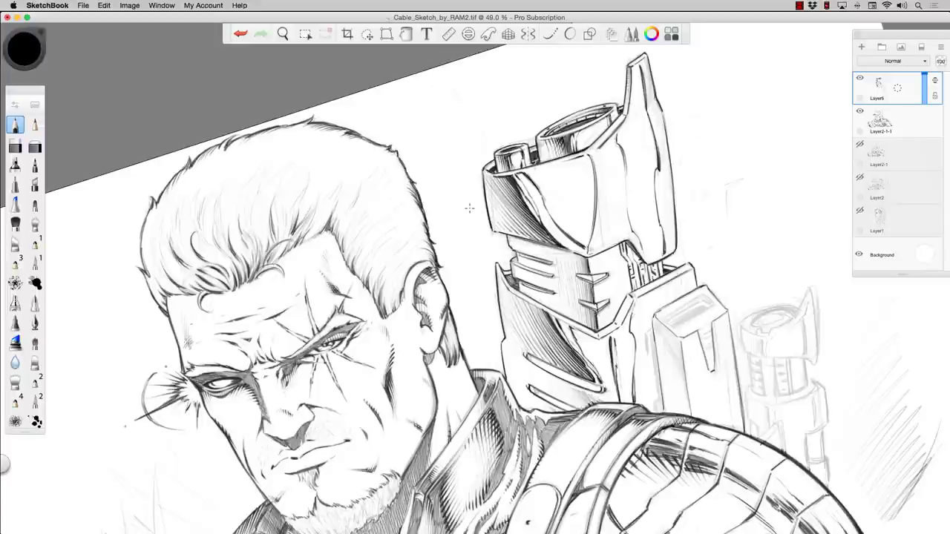
- Add the side block's small tab, inner edge lines and row of vent slots
{"action": "left_click_drag", "start_coordinate": [650, 331], "coordinate": [660, 401]}
{"action": "left_click_drag", "start_coordinate": [646, 328], "coordinate": [652, 356]}
{"action": "left_click_drag", "start_coordinate": [655, 394], "coordinate": [661, 414]}
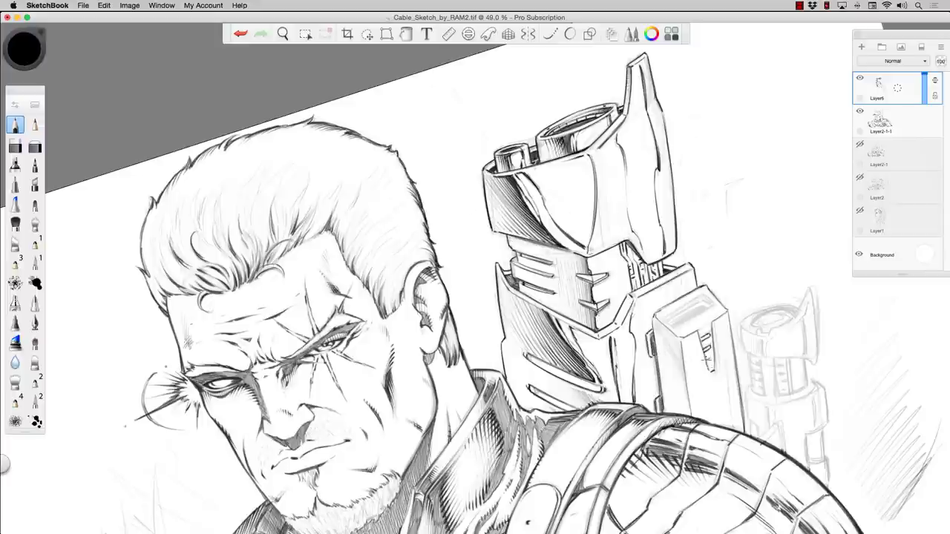
{"action": "left_click_drag", "start_coordinate": [702, 334], "coordinate": [711, 367]}
{"action": "mouse_move", "coordinate": [712, 327]}
{"action": "left_mouse_down"}
{"action": "mouse_move", "coordinate": [718, 371]}
{"action": "mouse_move", "coordinate": [750, 399]}
{"action": "left_mouse_up"}
- Redraw the gun's small secondary barrel with its pointed fin, muzzle ring, ribbed neck and lower mount
{"action": "mouse_move", "coordinate": [810, 286]}
{"action": "left_mouse_down"}
{"action": "mouse_move", "coordinate": [804, 328]}
{"action": "mouse_move", "coordinate": [816, 364]}
{"action": "left_mouse_up"}
{"action": "mouse_move", "coordinate": [776, 360]}
{"action": "left_mouse_down"}
{"action": "mouse_move", "coordinate": [813, 397]}
{"action": "mouse_move", "coordinate": [762, 379]}
{"action": "left_mouse_up"}
{"action": "mouse_move", "coordinate": [775, 360]}
{"action": "left_mouse_down"}
{"action": "mouse_move", "coordinate": [779, 405]}
{"action": "mouse_move", "coordinate": [793, 398]}
{"action": "left_mouse_up"}
{"action": "left_click_drag", "start_coordinate": [804, 359], "coordinate": [820, 423]}
{"action": "left_click_drag", "start_coordinate": [745, 385], "coordinate": [779, 442]}
{"action": "mouse_move", "coordinate": [805, 423]}
{"action": "left_mouse_down"}
{"action": "mouse_move", "coordinate": [825, 433]}
{"action": "mouse_move", "coordinate": [826, 484]}
{"action": "left_mouse_up"}
{"action": "left_click_drag", "start_coordinate": [753, 331], "coordinate": [771, 335]}
{"action": "mouse_move", "coordinate": [752, 312]}
{"action": "left_mouse_down"}
{"action": "mouse_move", "coordinate": [782, 327]}
{"action": "mouse_move", "coordinate": [797, 310]}
{"action": "left_mouse_up"}
{"action": "mouse_move", "coordinate": [762, 310]}
{"action": "left_mouse_down"}
{"action": "mouse_move", "coordinate": [741, 341]}
{"action": "mouse_move", "coordinate": [791, 319]}
{"action": "left_mouse_up"}
- Hatch shadows around the lower body's diagonal slots and beneath the gun's barrel housing
{"action": "mouse_move", "coordinate": [549, 375]}
{"action": "left_mouse_down"}
{"action": "mouse_move", "coordinate": [586, 406]}
{"action": "mouse_move", "coordinate": [561, 399]}
{"action": "left_mouse_up"}
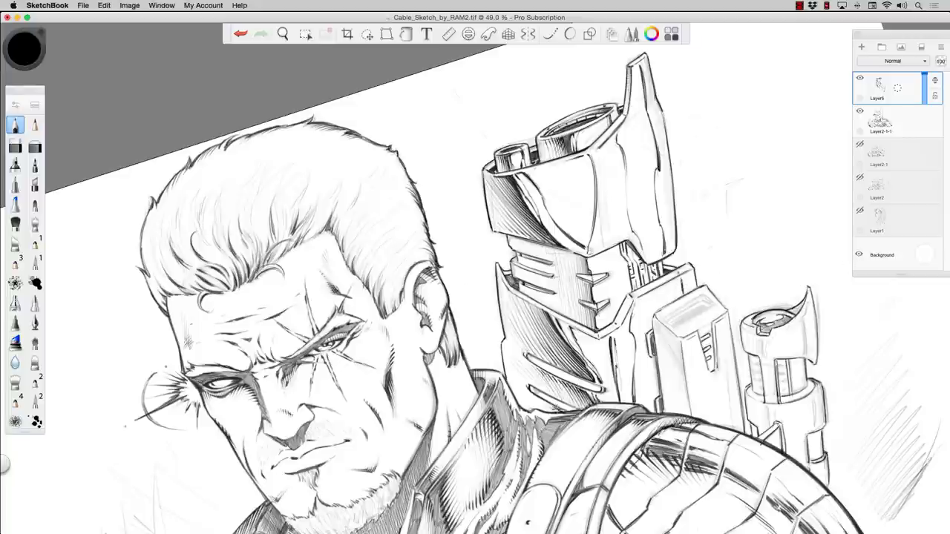
{"action": "left_click_drag", "start_coordinate": [531, 358], "coordinate": [558, 374]}
{"action": "left_click_drag", "start_coordinate": [536, 392], "coordinate": [568, 410]}
{"action": "left_click_drag", "start_coordinate": [513, 242], "coordinate": [558, 256]}
{"action": "left_click_drag", "start_coordinate": [593, 245], "coordinate": [617, 258]}
{"action": "left_click_drag", "start_coordinate": [520, 239], "coordinate": [584, 260]}
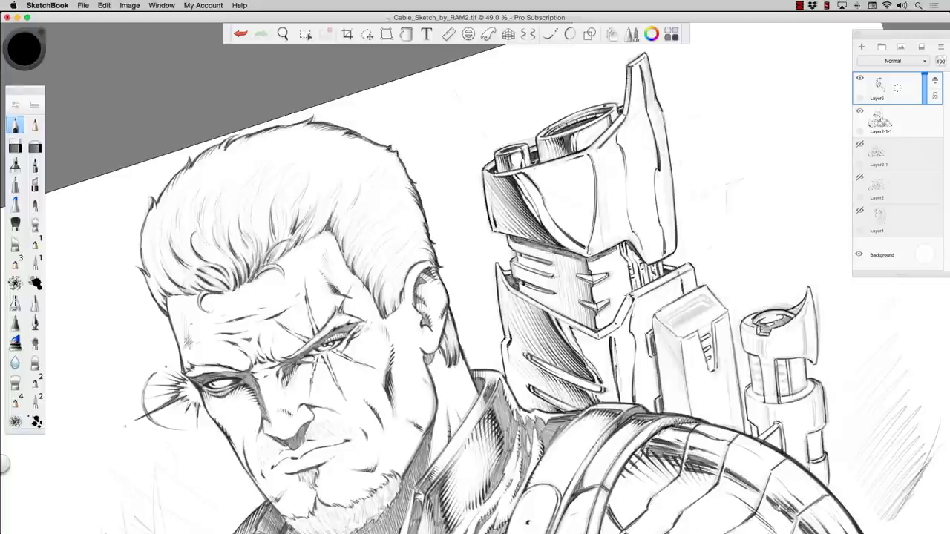
- Darken the side block's recessed opening and hatch its shadowed face
{"action": "mouse_move", "coordinate": [701, 144]}
{"action": "left_mouse_down"}
{"action": "mouse_move", "coordinate": [564, 311]}
{"action": "mouse_move", "coordinate": [621, 372]}
{"action": "left_mouse_up"}
{"action": "mouse_move", "coordinate": [612, 328]}
{"action": "left_mouse_down"}
{"action": "mouse_move", "coordinate": [640, 379]}
{"action": "mouse_move", "coordinate": [678, 370]}
{"action": "mouse_move", "coordinate": [721, 377]}
{"action": "left_mouse_up"}
{"action": "left_click_drag", "start_coordinate": [631, 316], "coordinate": [737, 307]}
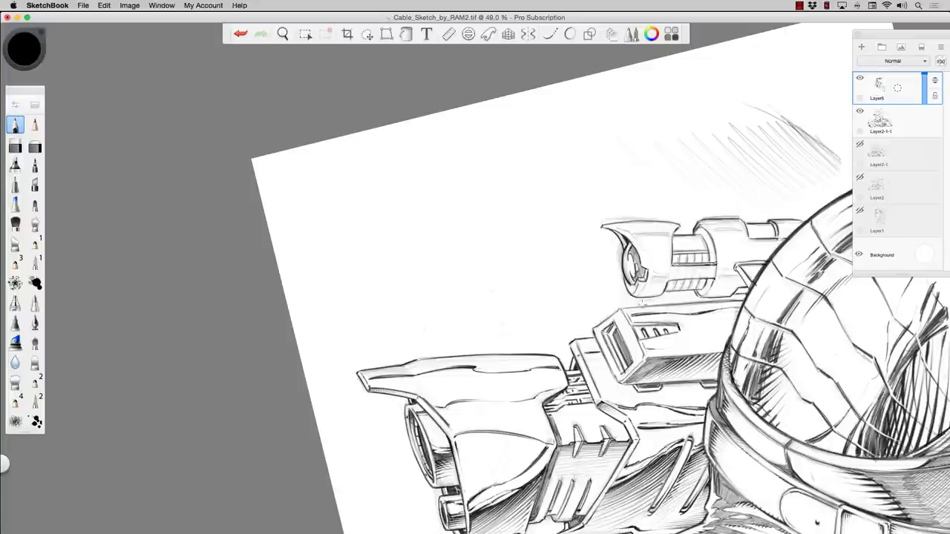
- Shade the small secondary barrel and strengthen the details of its fin, ribs and mount
{"action": "left_click_drag", "start_coordinate": [771, 221], "coordinate": [776, 237]}
{"action": "left_click_drag", "start_coordinate": [613, 227], "coordinate": [744, 233]}
{"action": "left_click_drag", "start_coordinate": [619, 236], "coordinate": [626, 248]}
{"action": "left_click_drag", "start_coordinate": [711, 276], "coordinate": [747, 288]}
{"action": "left_click_drag", "start_coordinate": [639, 276], "coordinate": [675, 291]}
- Touch up the gun's muzzle rim, outer contours and body shading across the whole weapon
{"action": "double_click", "coordinate": [392, 301]}
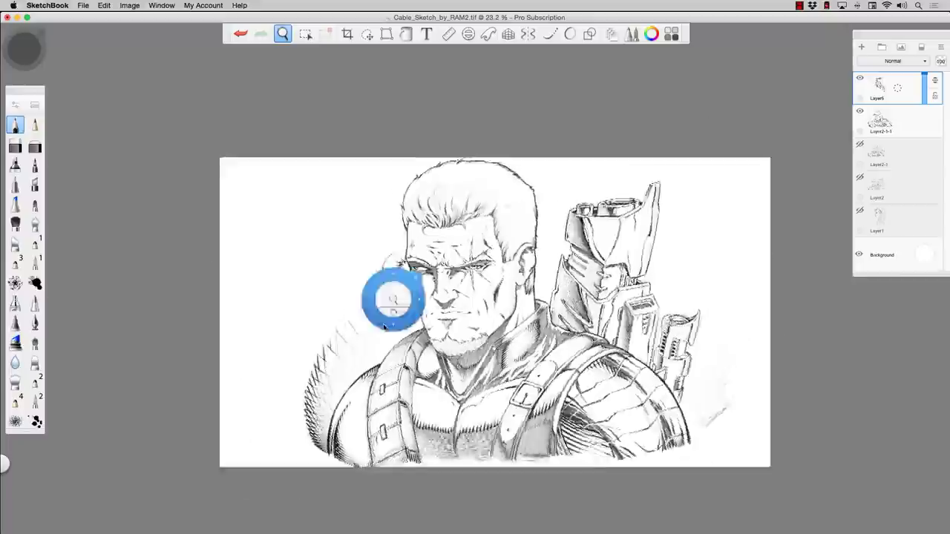
{"action": "left_click_drag", "start_coordinate": [392, 302], "coordinate": [416, 282]}
{"action": "left_click_drag", "start_coordinate": [769, 256], "coordinate": [755, 348]}
{"action": "left_click_drag", "start_coordinate": [695, 141], "coordinate": [736, 136]}
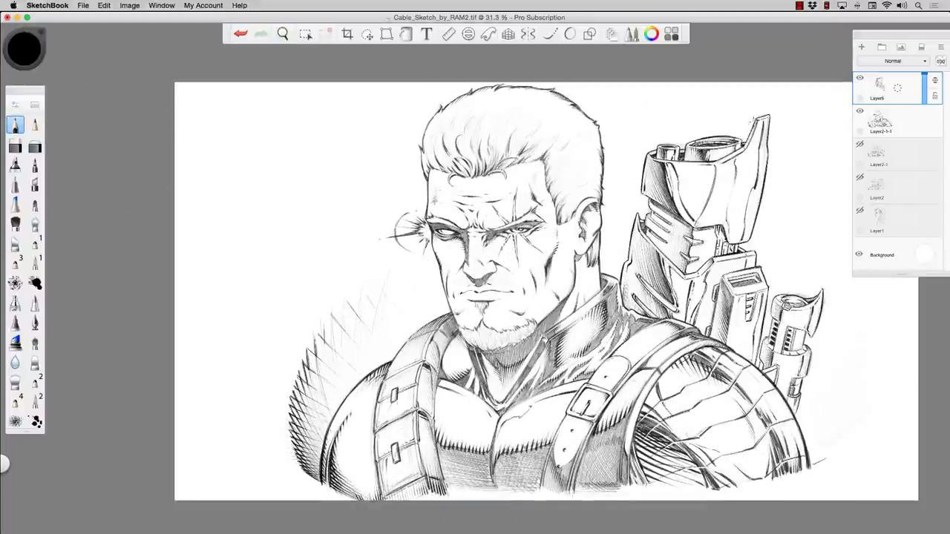
{"action": "left_click_drag", "start_coordinate": [713, 275], "coordinate": [721, 334]}
{"action": "left_click_drag", "start_coordinate": [645, 234], "coordinate": [675, 265]}
- Hatch a curved fan of background strokes behind the armored shoulder and small barrel, matching the opposite side
{"action": "left_click_drag", "start_coordinate": [837, 448], "coordinate": [812, 464]}
{"action": "left_click_drag", "start_coordinate": [861, 414], "coordinate": [808, 461]}
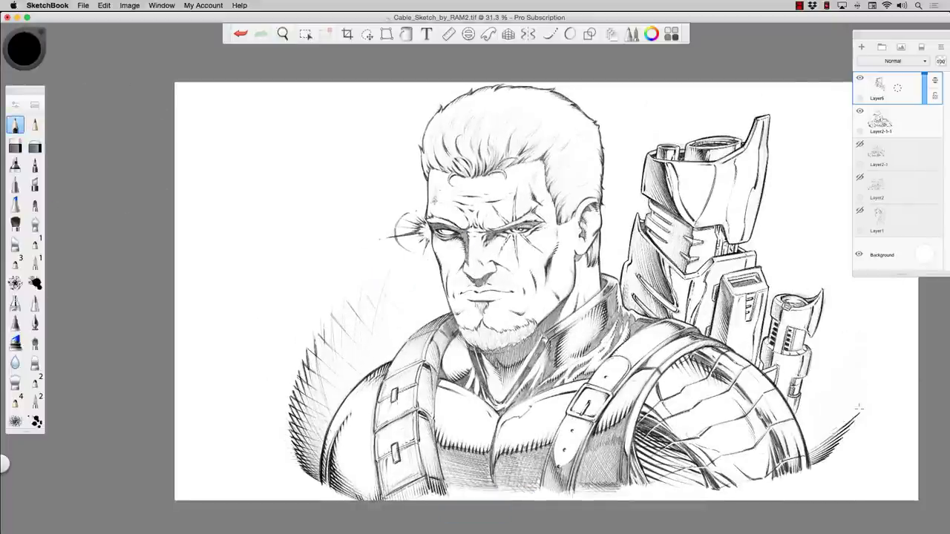
{"action": "left_click_drag", "start_coordinate": [863, 387], "coordinate": [811, 445]}
{"action": "left_click_drag", "start_coordinate": [862, 363], "coordinate": [816, 420]}
{"action": "left_click_drag", "start_coordinate": [862, 319], "coordinate": [822, 367]}
{"action": "left_click_drag", "start_coordinate": [860, 396], "coordinate": [819, 451]}
{"action": "left_click_drag", "start_coordinate": [862, 349], "coordinate": [820, 453]}
{"action": "left_click_drag", "start_coordinate": [841, 310], "coordinate": [831, 386]}
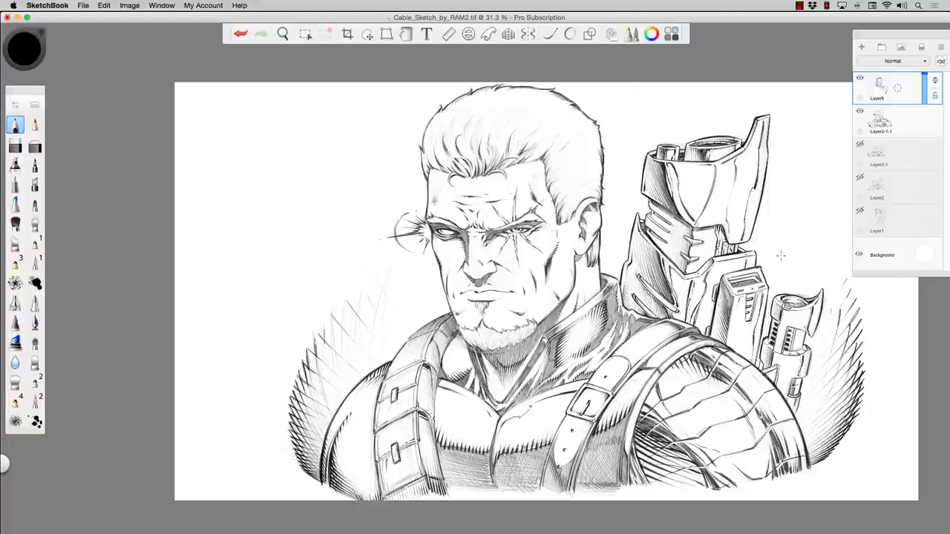
- Merge the redrawn gun layer into the figure layer and flip the canvas horizontally
{"action": "key", "text": "super+e"}
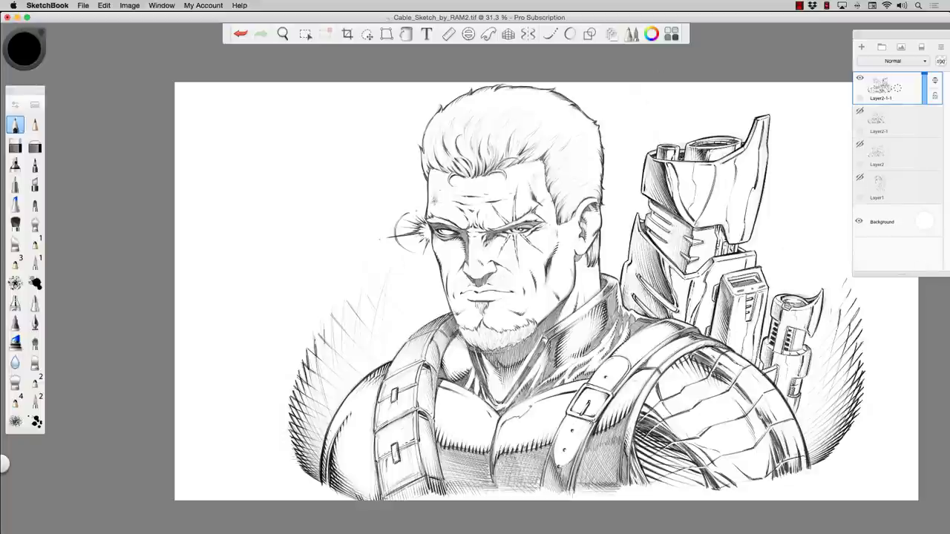
{"action": "key", "text": "x"}
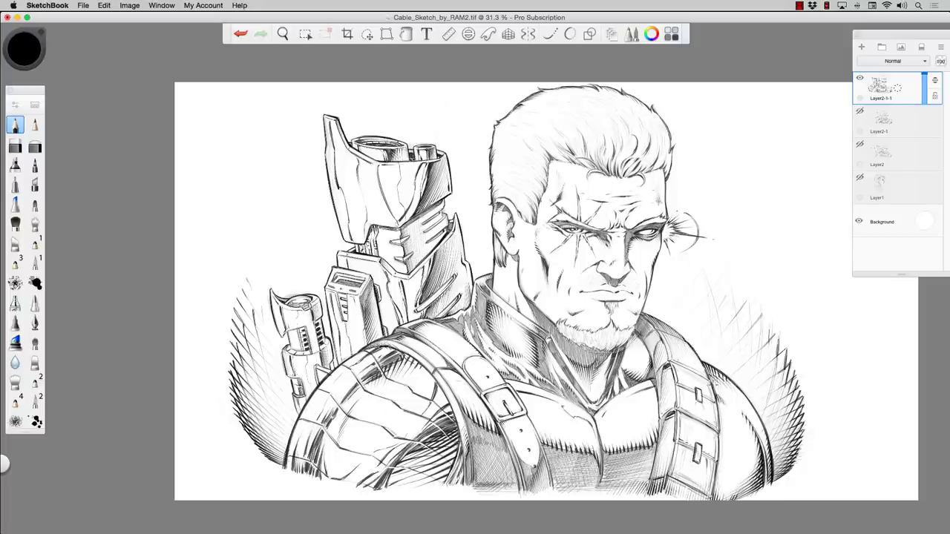
{"action": "scroll", "coordinate": [504, 369], "scroll_direction": "up", "scroll_amount": 3}
{"action": "scroll", "coordinate": [403, 403], "scroll_direction": "down", "scroll_amount": 3}
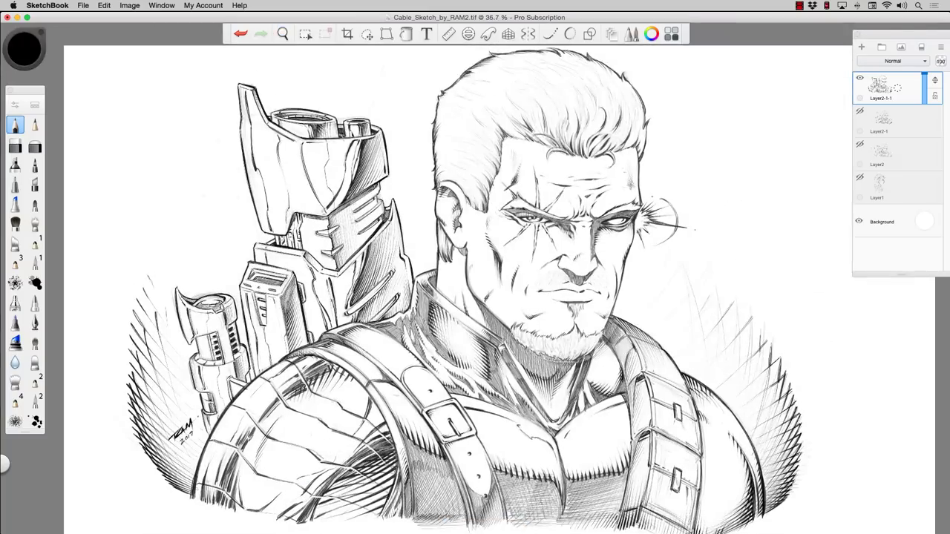